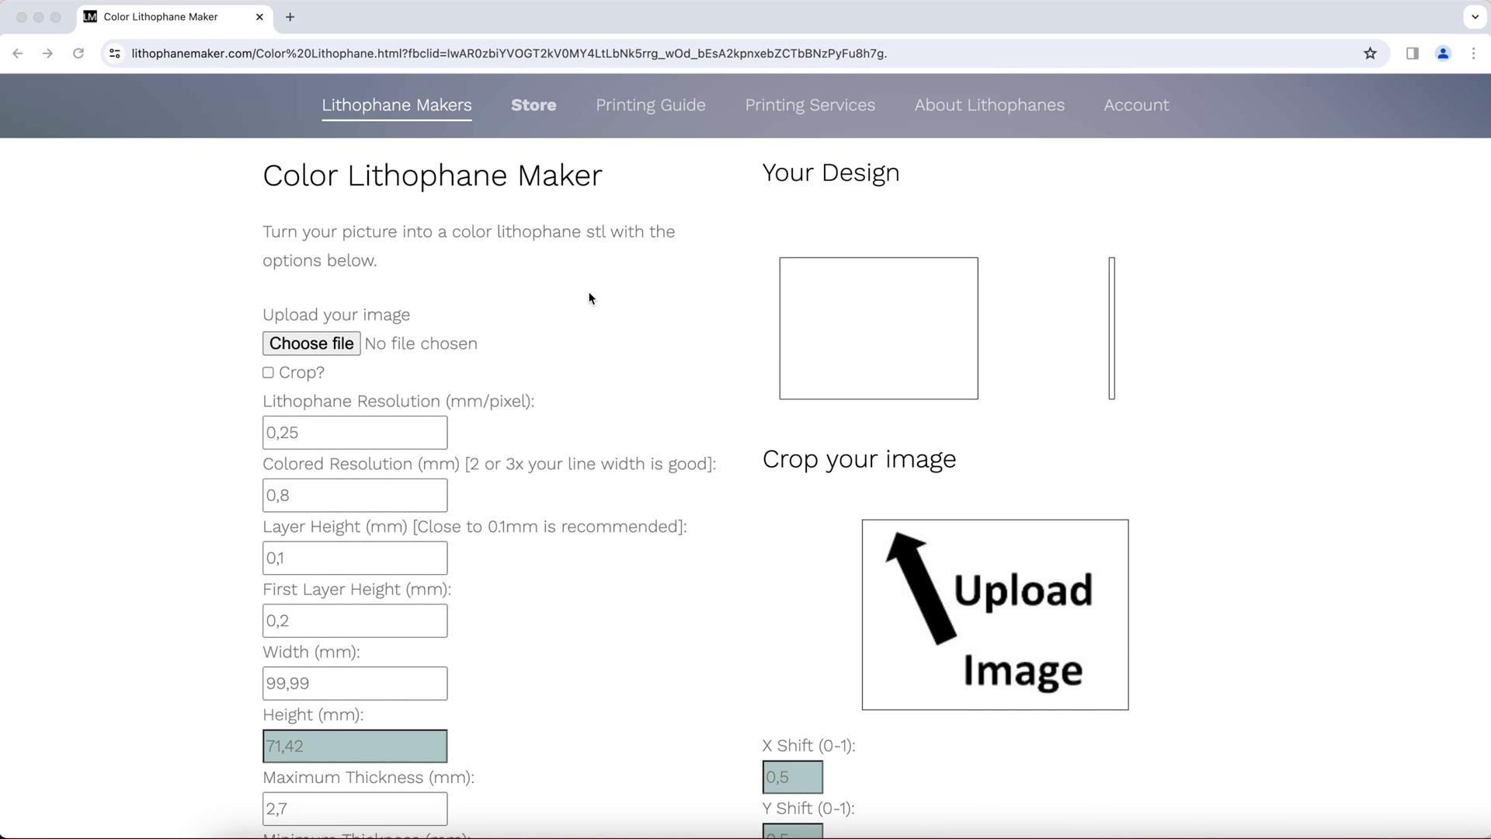
# Upload One Piece Poster.jpg from the Lithophanes folder so the height becomes 149,72 mm
pyautogui.scroll(-2, 588, 296)
pyautogui.click(317, 287)
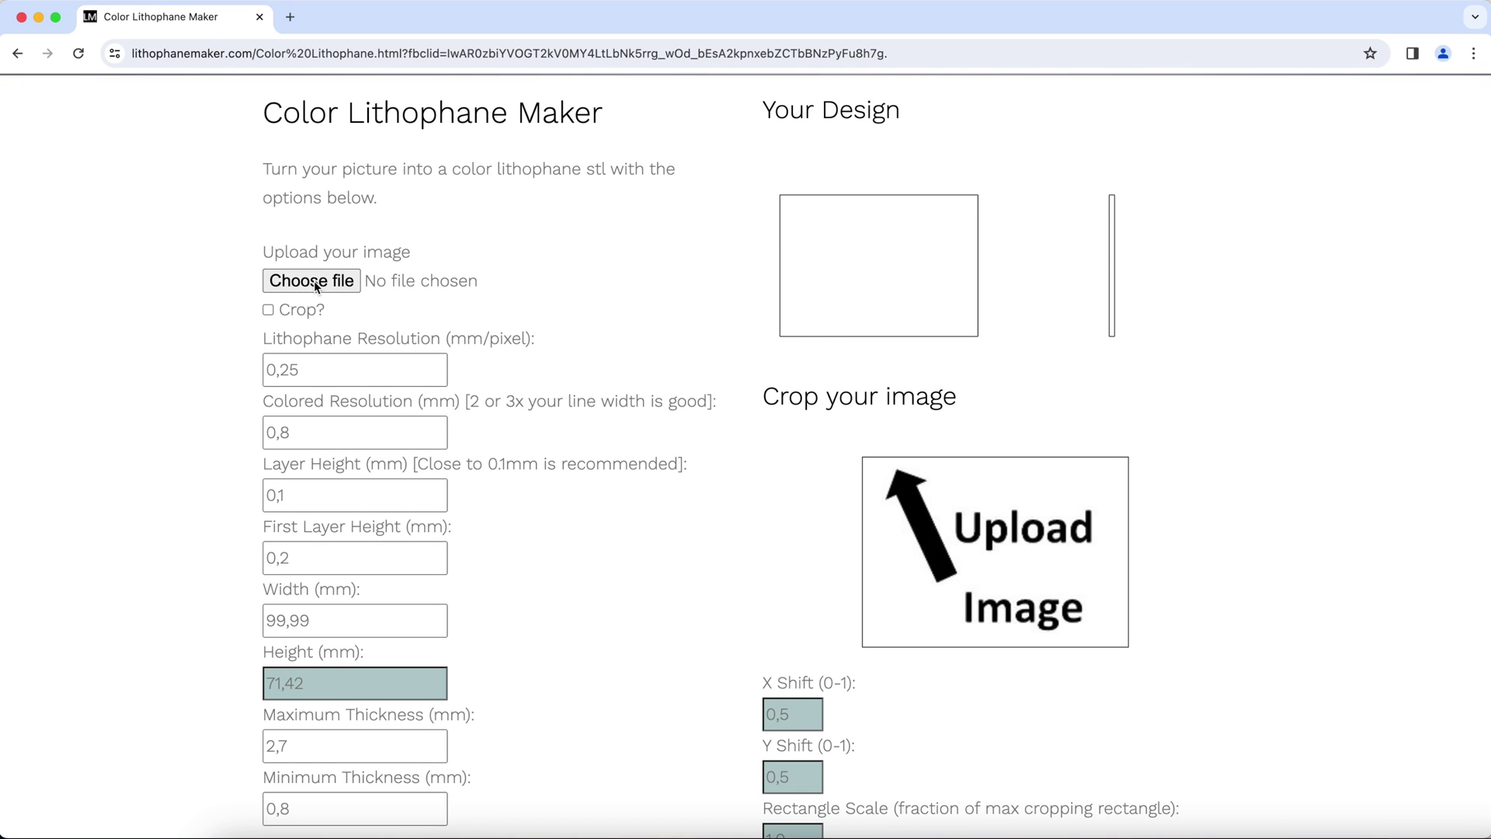
pyautogui.click(317, 285)
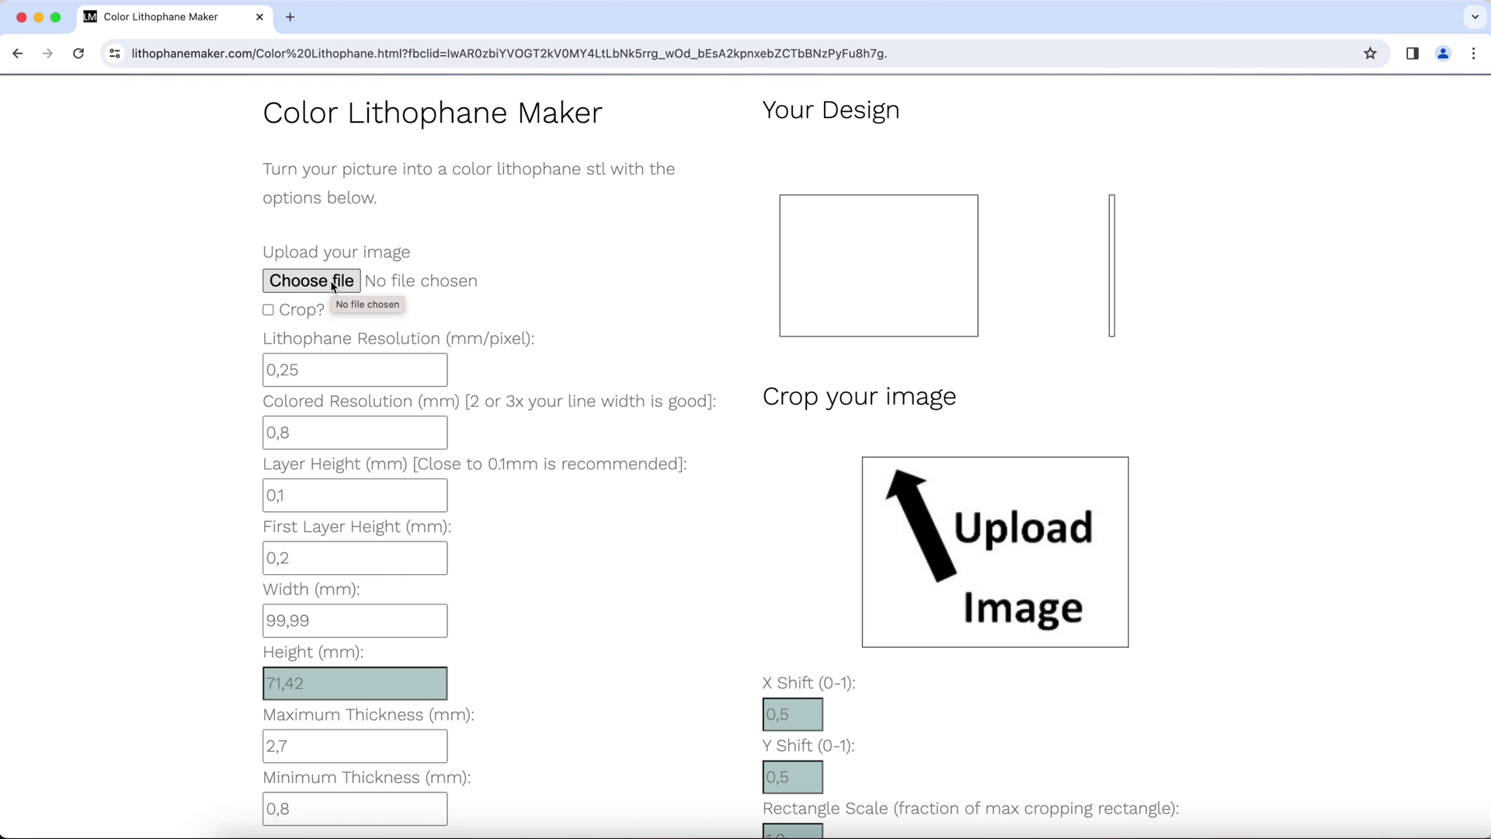
pyautogui.scroll(2, 371, 287)
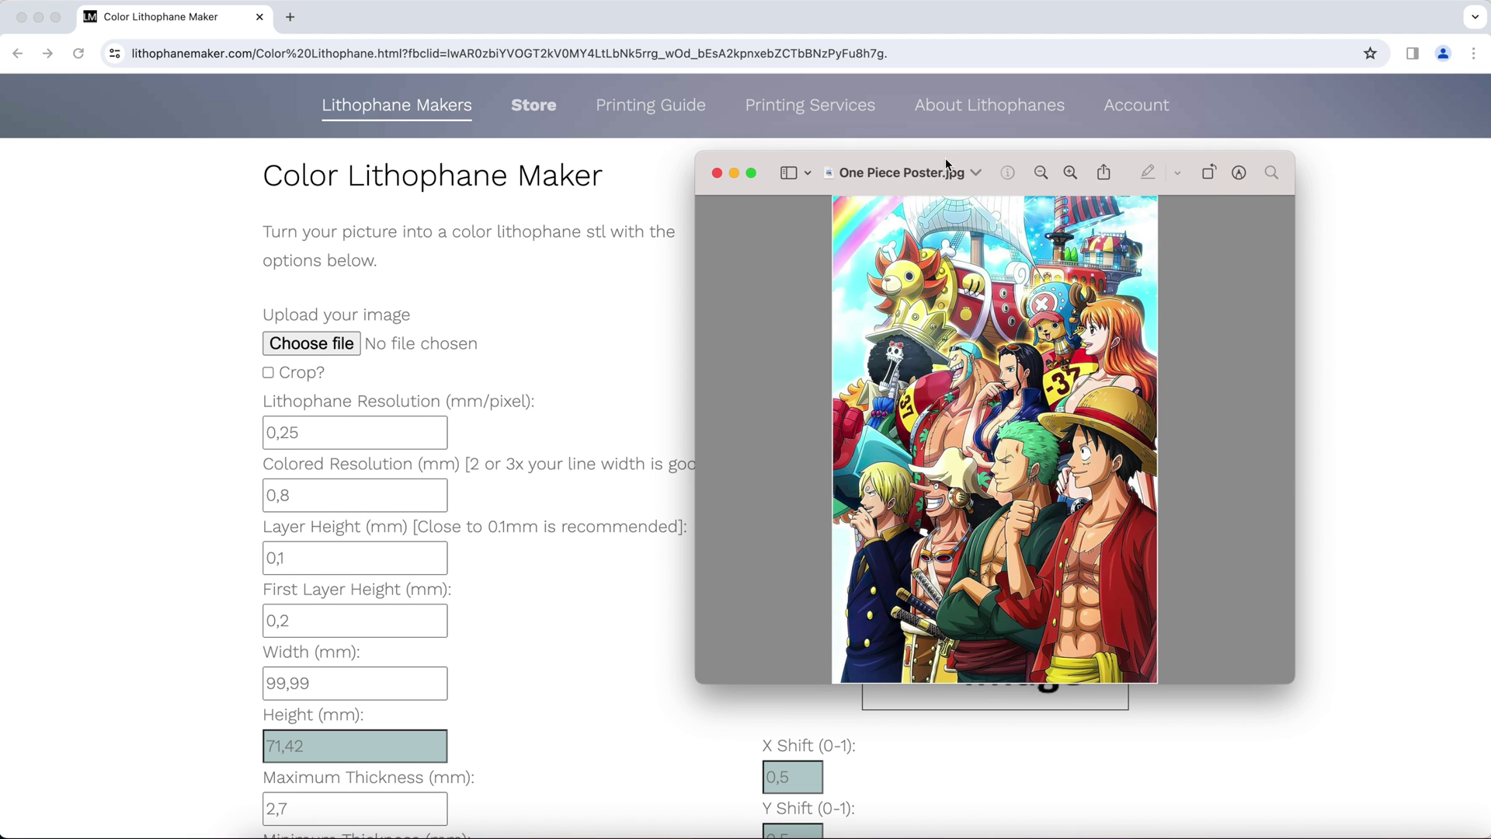
pyautogui.moveTo(944, 157); pyautogui.dragTo(561, 94)
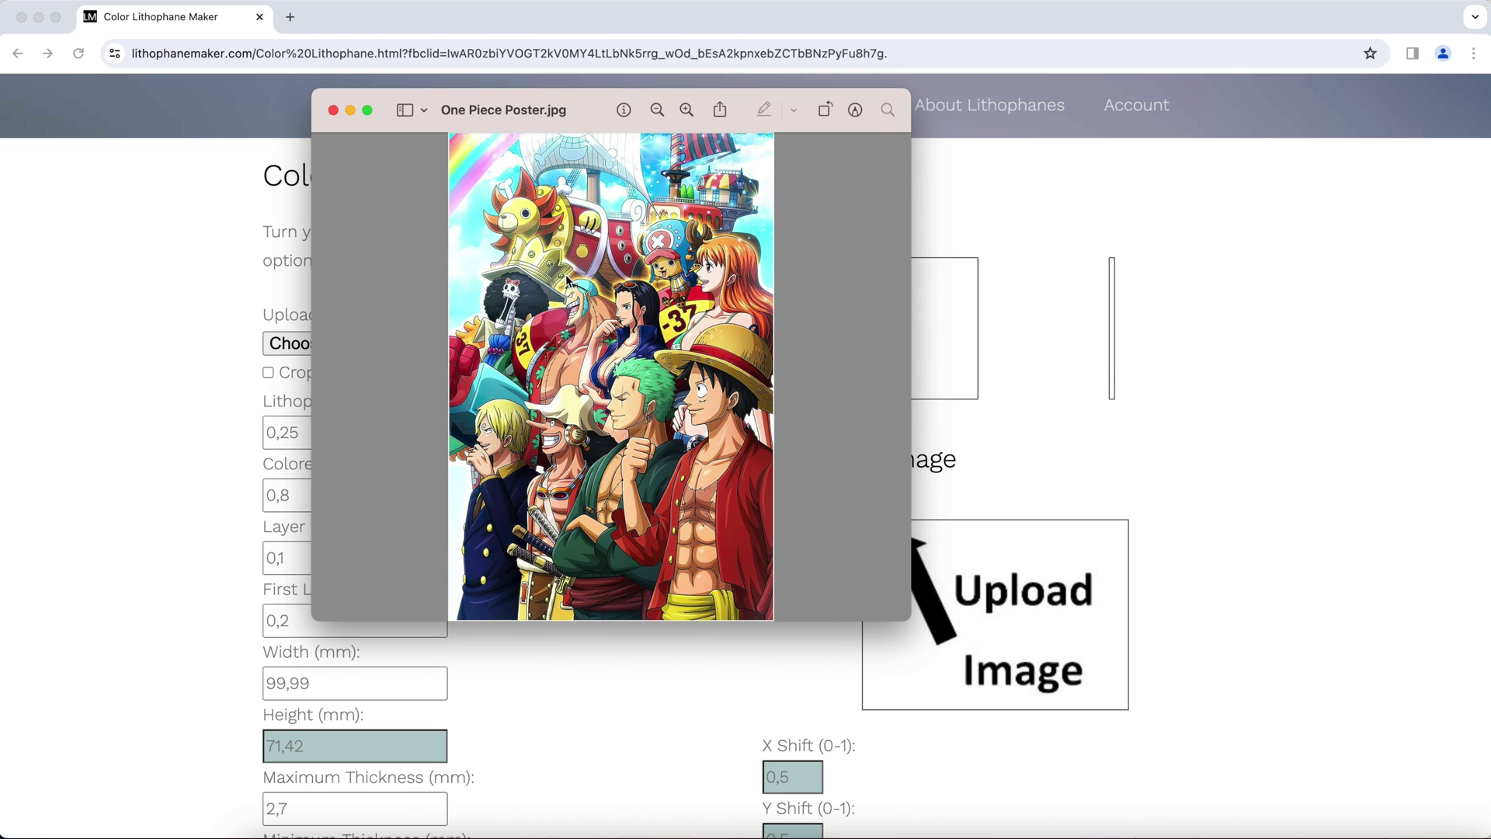
pyautogui.click(333, 111)
pyautogui.click(320, 348)
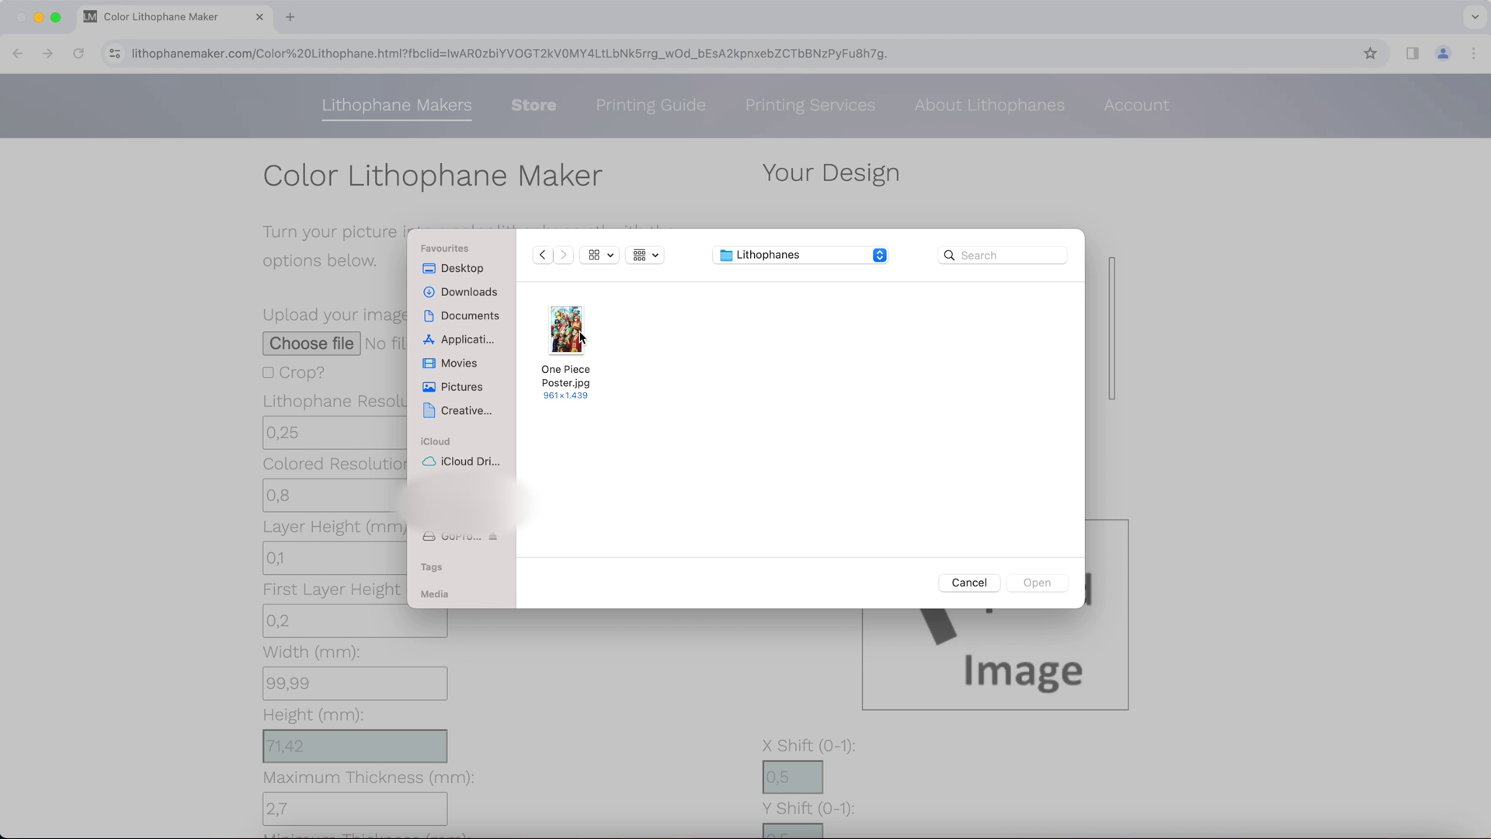
pyautogui.click(581, 338)
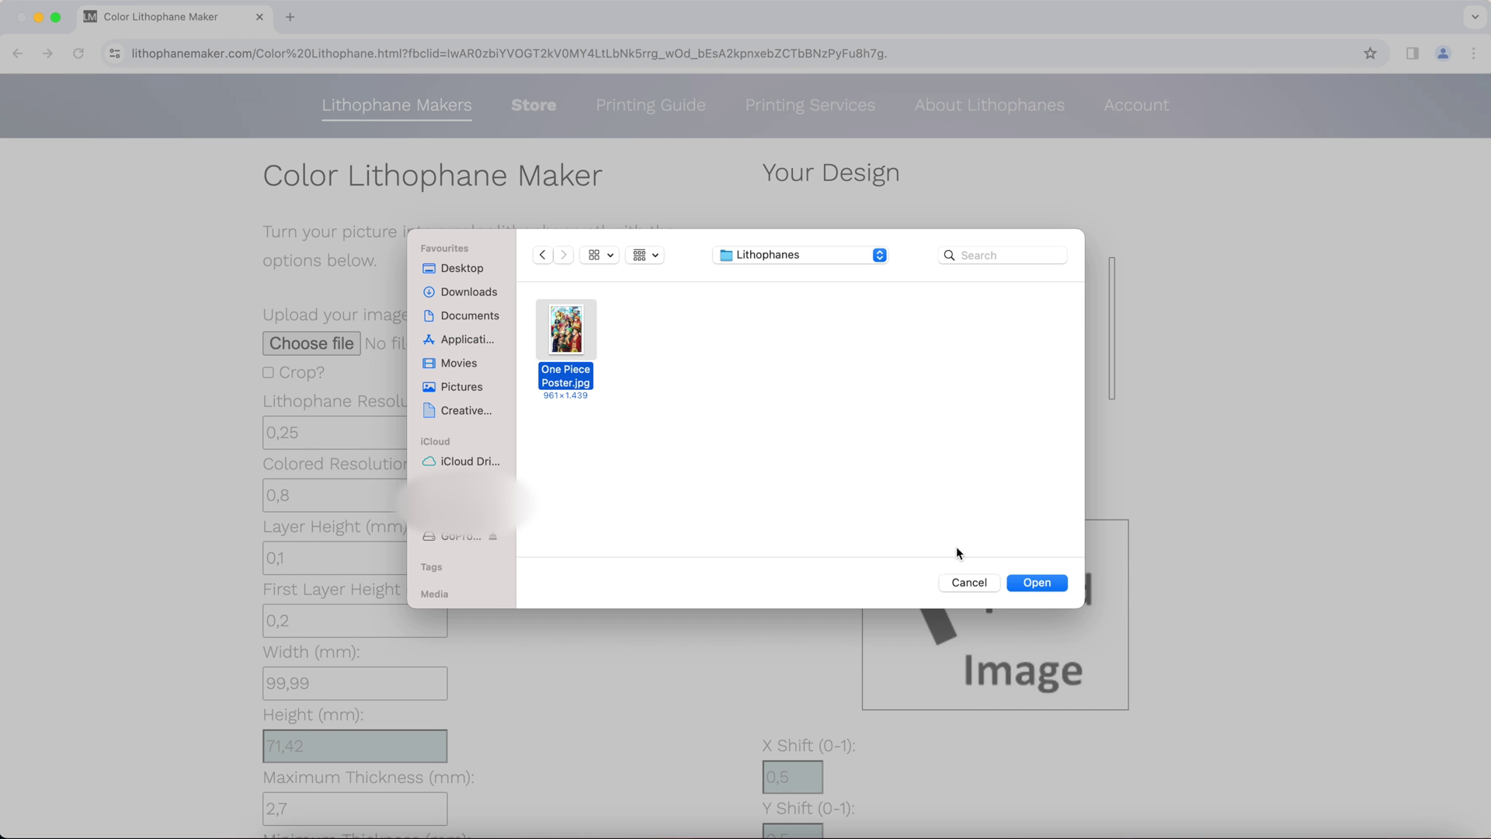
pyautogui.click(1036, 583)
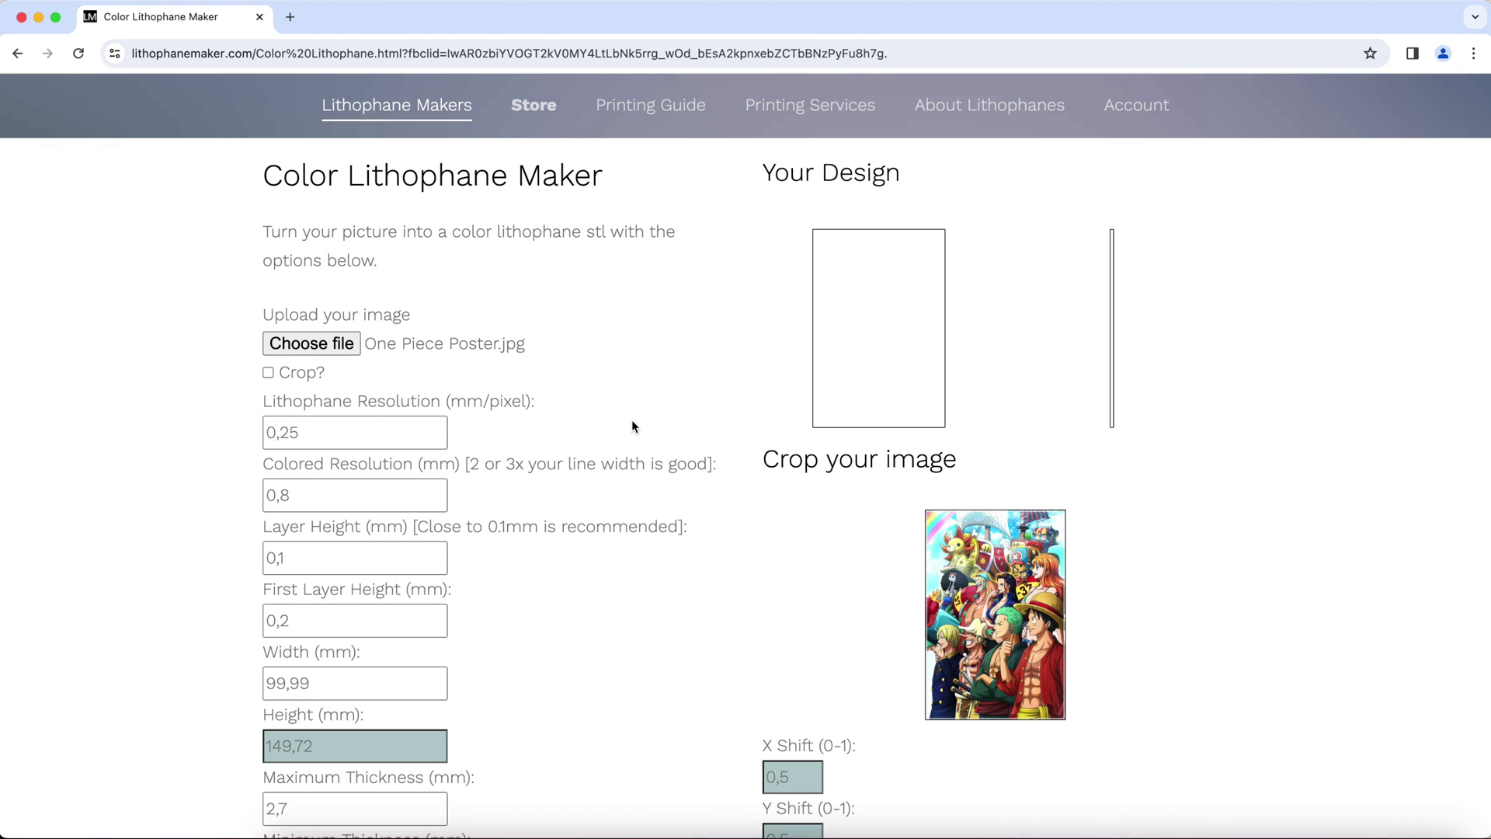
# Turn on Crop? and lower the First Layer Height to 0,15 mm
pyautogui.scroll(-1, 632, 425)
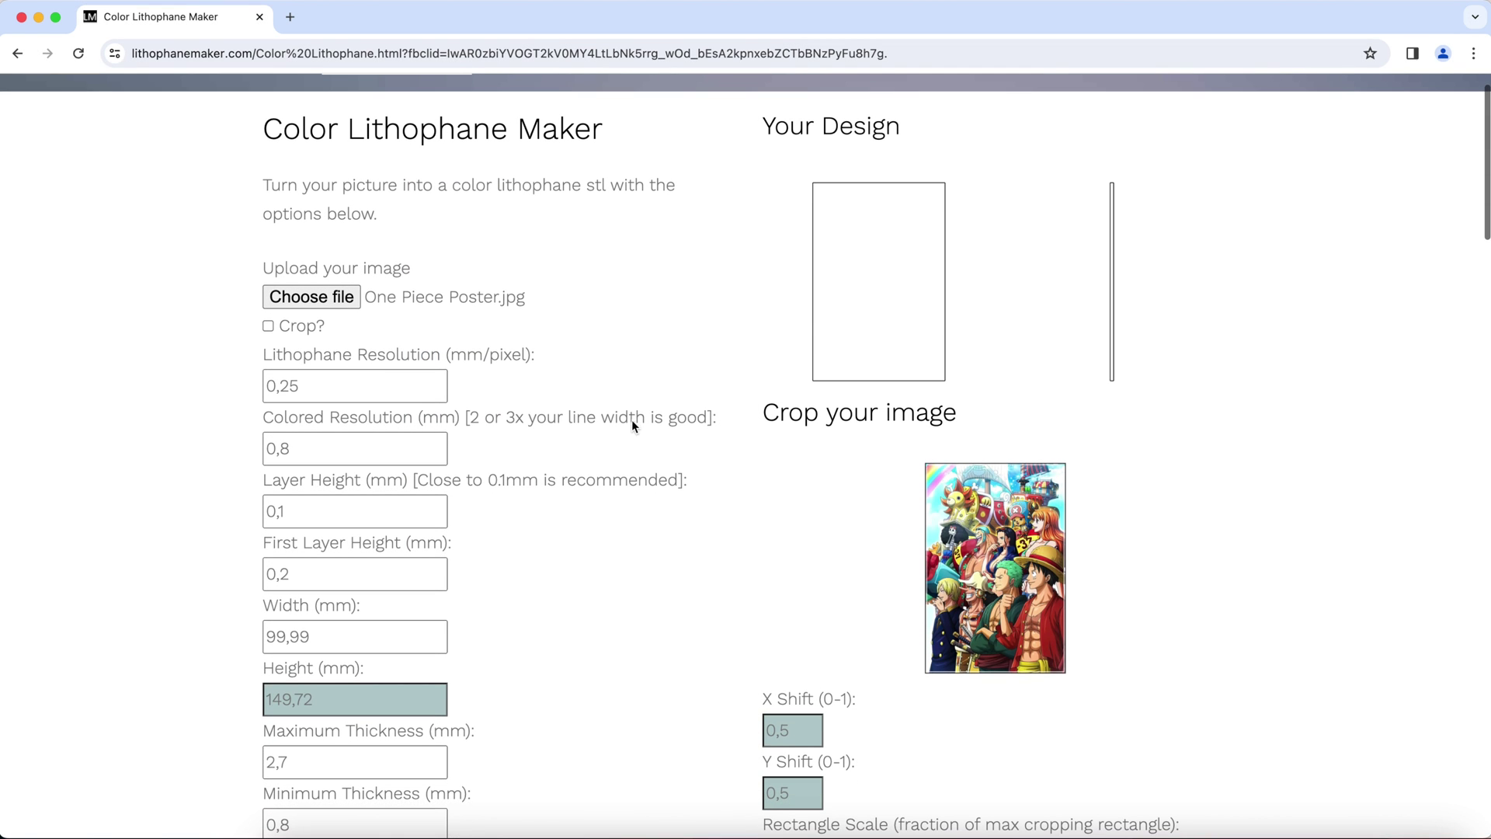
pyautogui.click(268, 327)
pyautogui.scroll(-1, 288, 428)
pyautogui.click(310, 528)
pyautogui.press('Down')
pyautogui.hotkey('shift', 'Left')
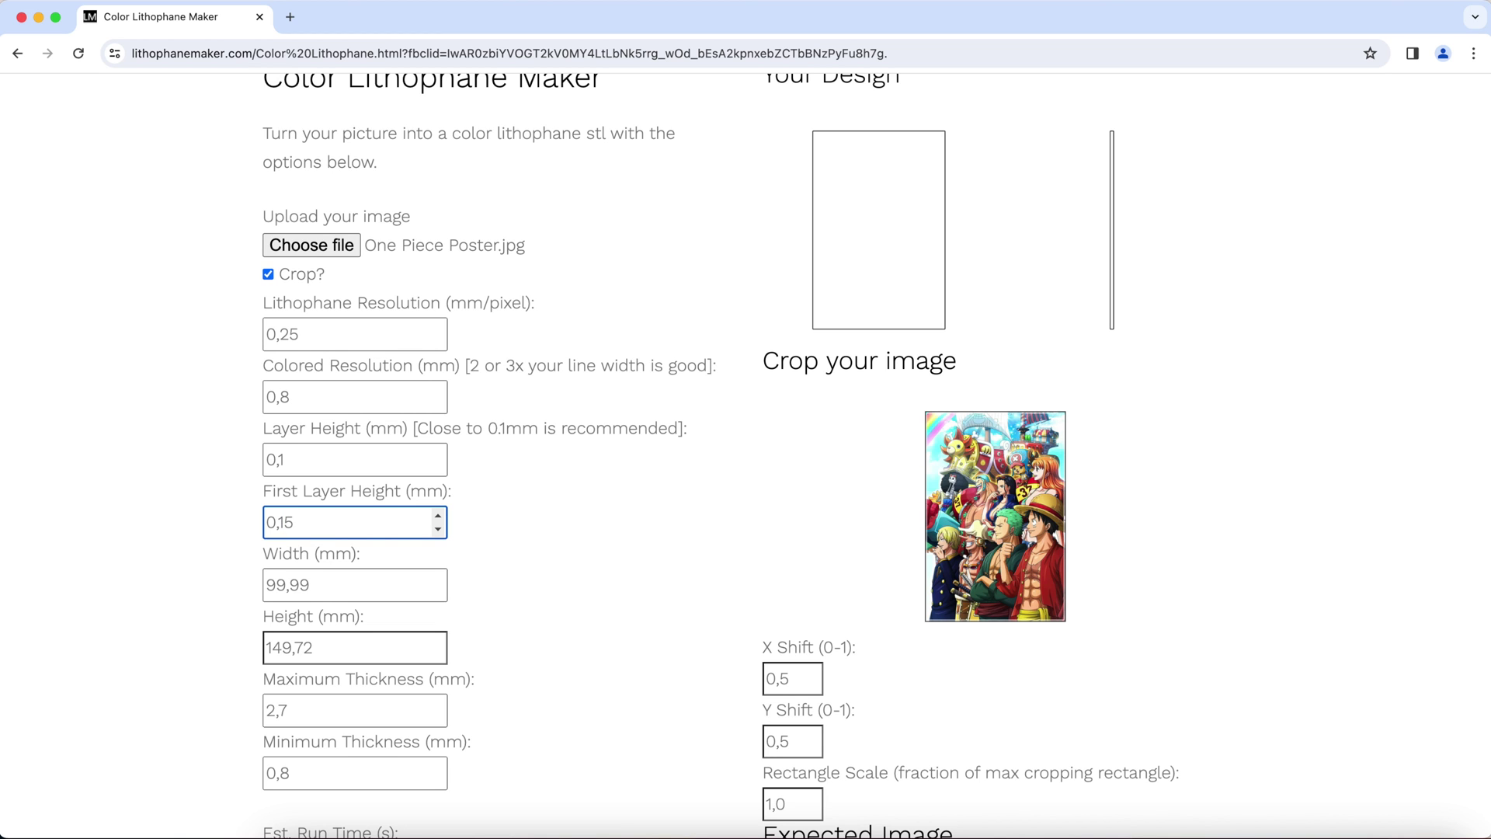
# Set the lithophane size to 144 mm wide and 108 mm high
pyautogui.scroll(-1, 475, 524)
pyautogui.press('Tab')
pyautogui.write('1')
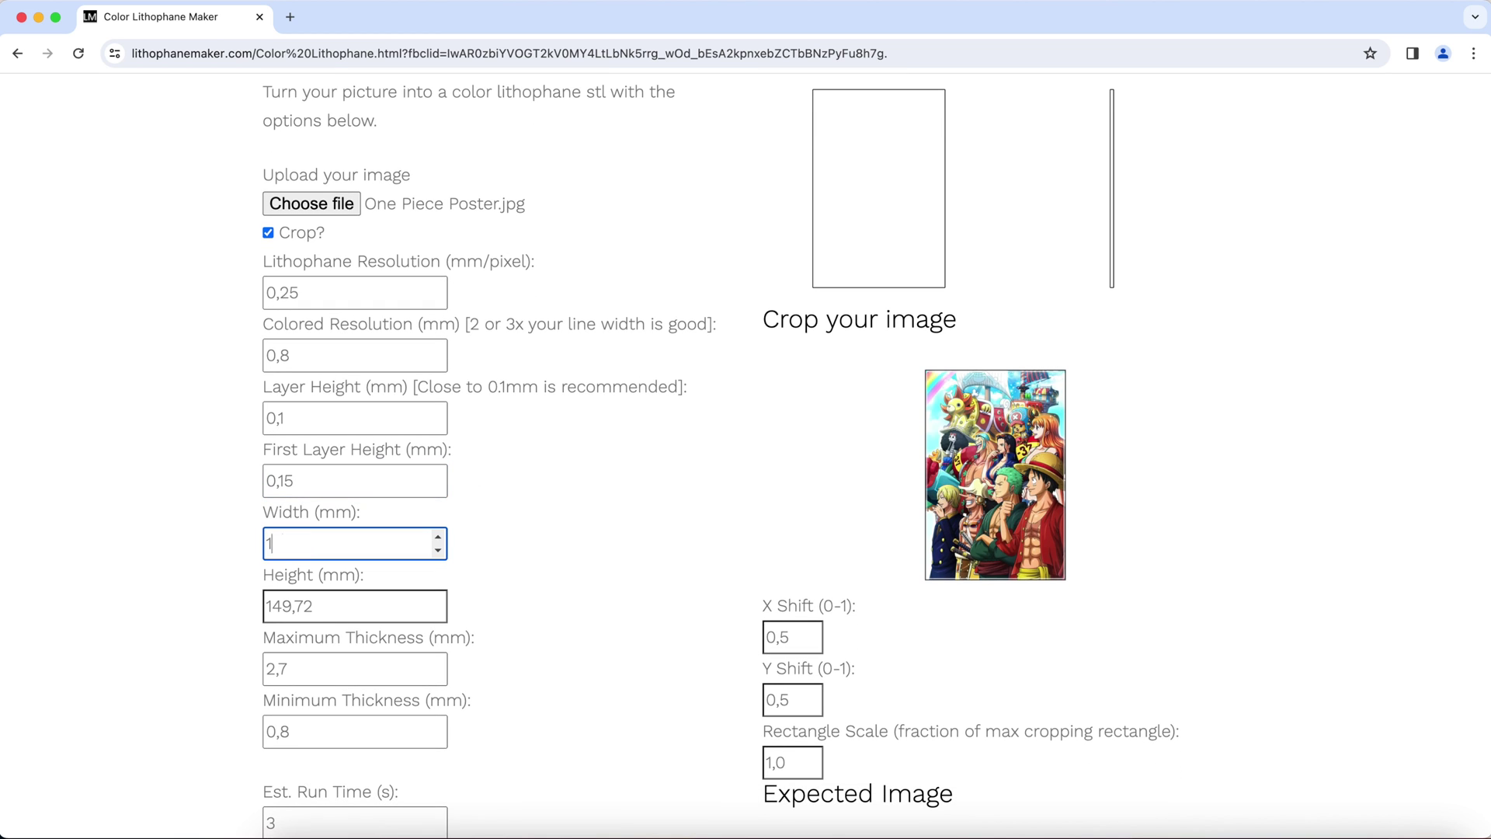
pyautogui.moveTo(321, 601); pyautogui.dragTo(260, 605)
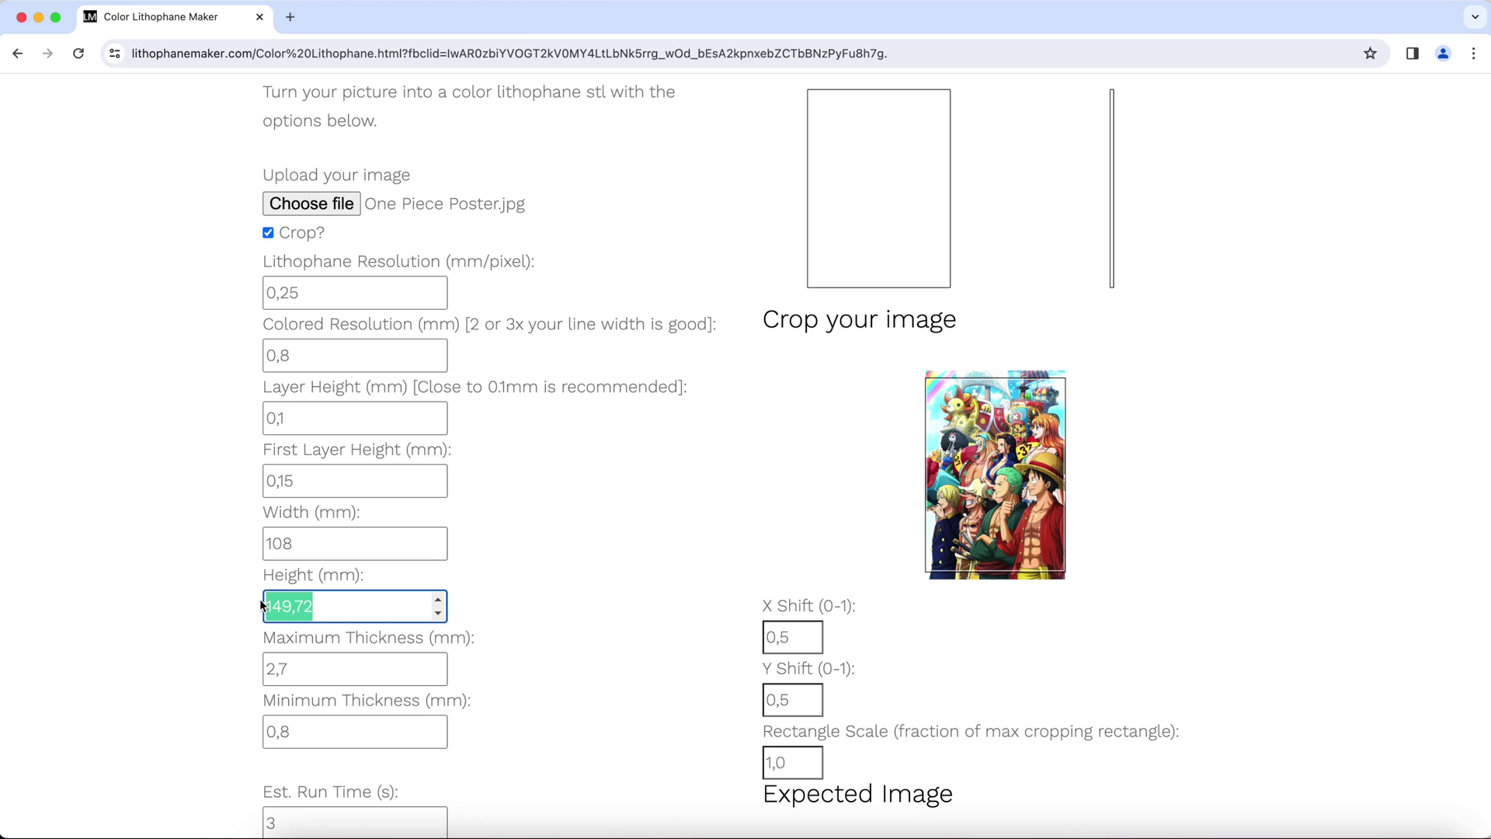
pyautogui.write('148')
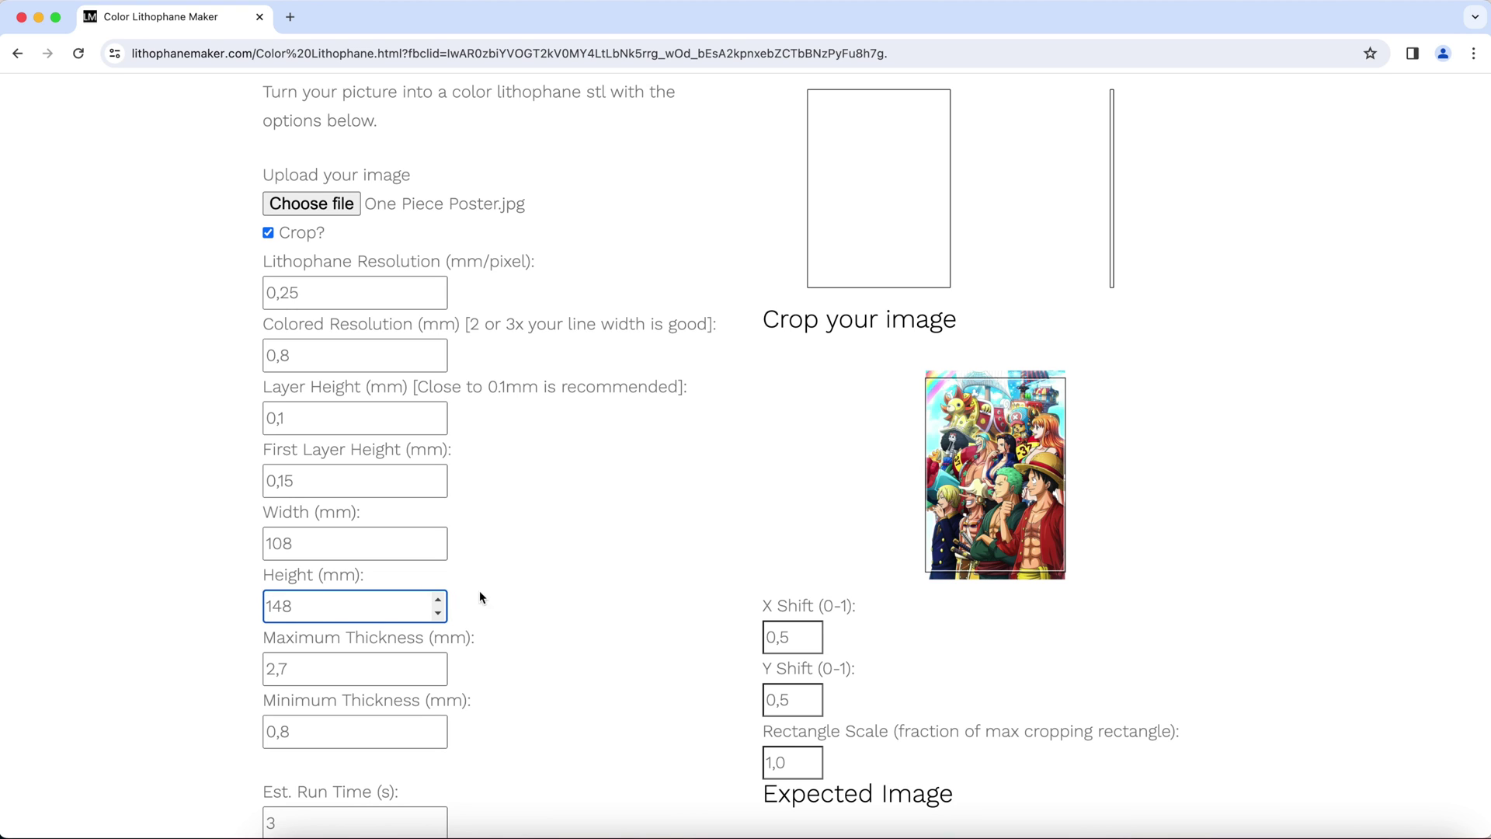
pyautogui.hotkey('shift', 'Tab')
pyautogui.write('1')
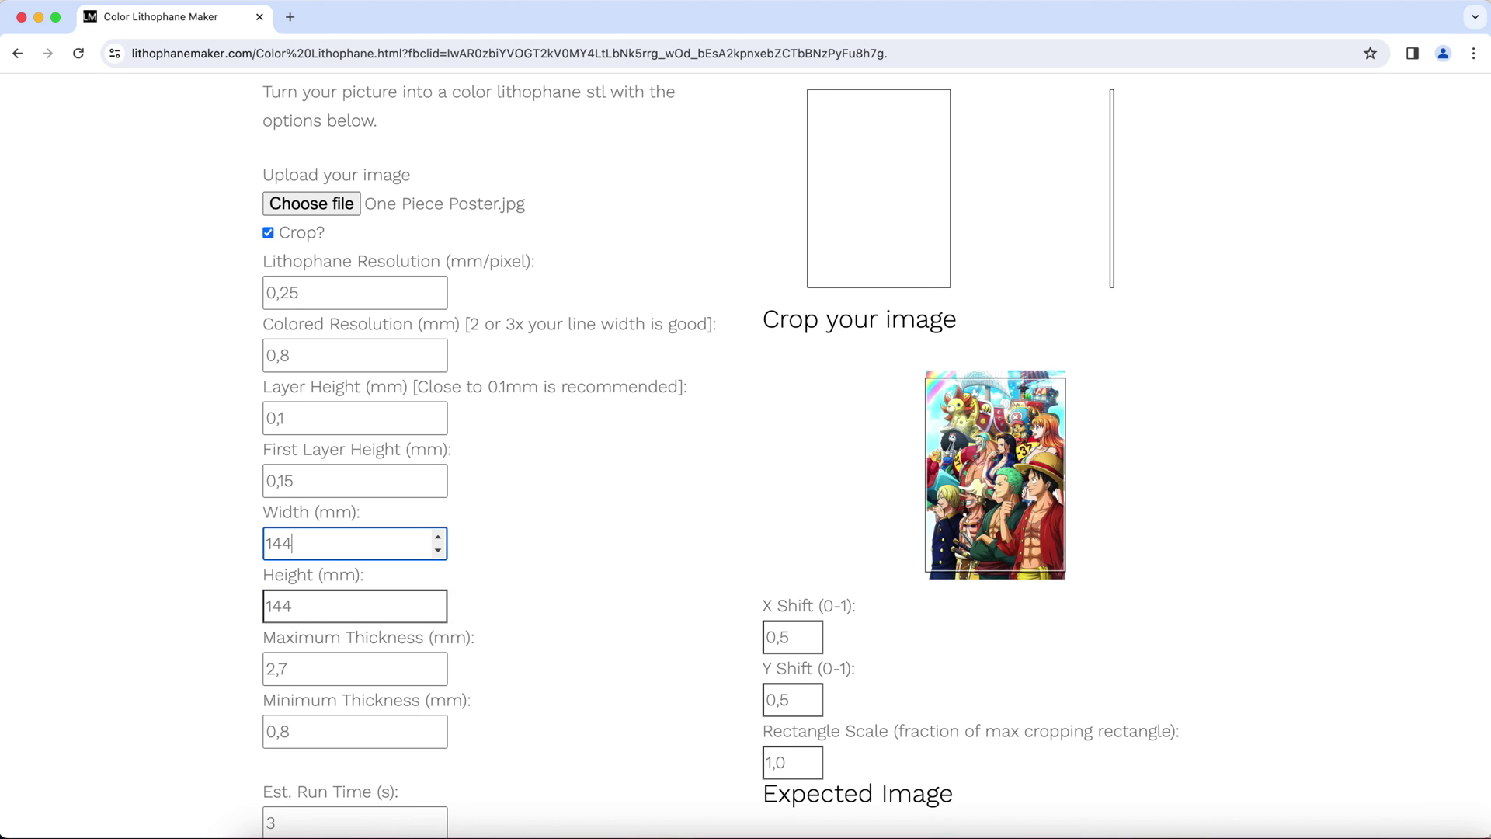
pyautogui.press('Tab')
# Commit the new dimensions and raise Y Shift to 0,82
pyautogui.write('1')
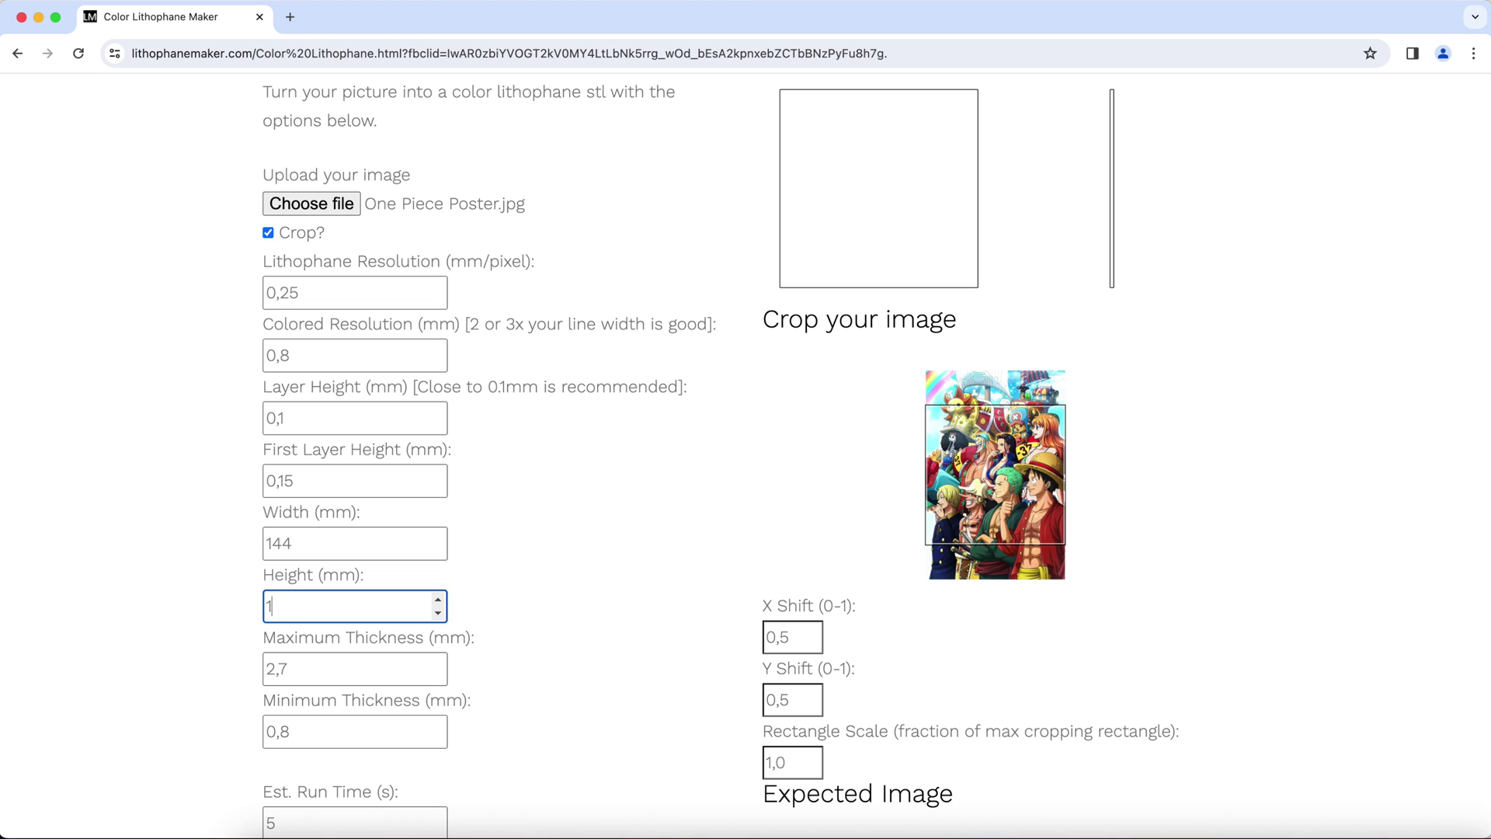
pyautogui.click(543, 565)
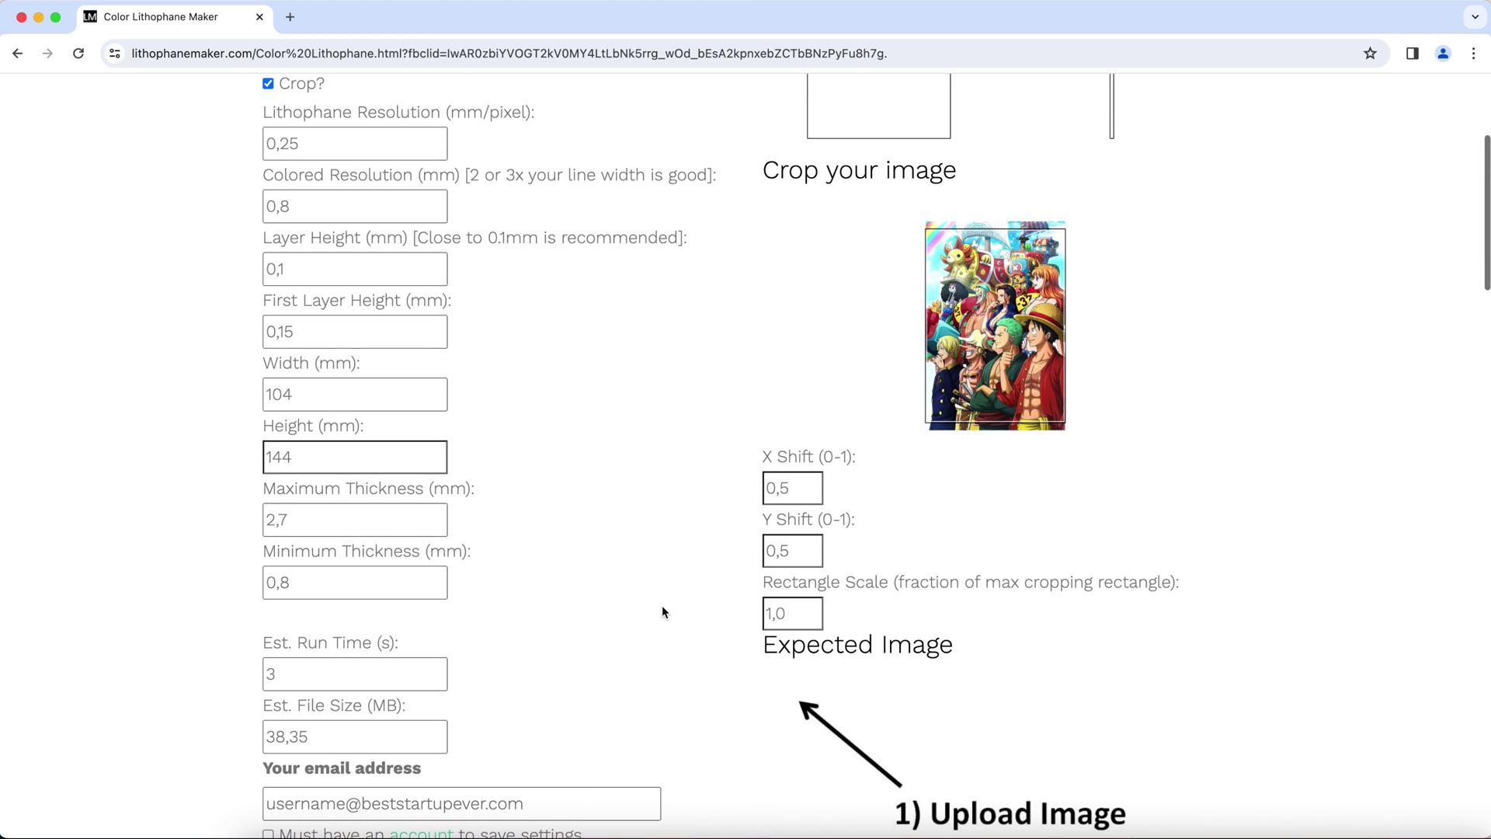
pyautogui.click(814, 544)
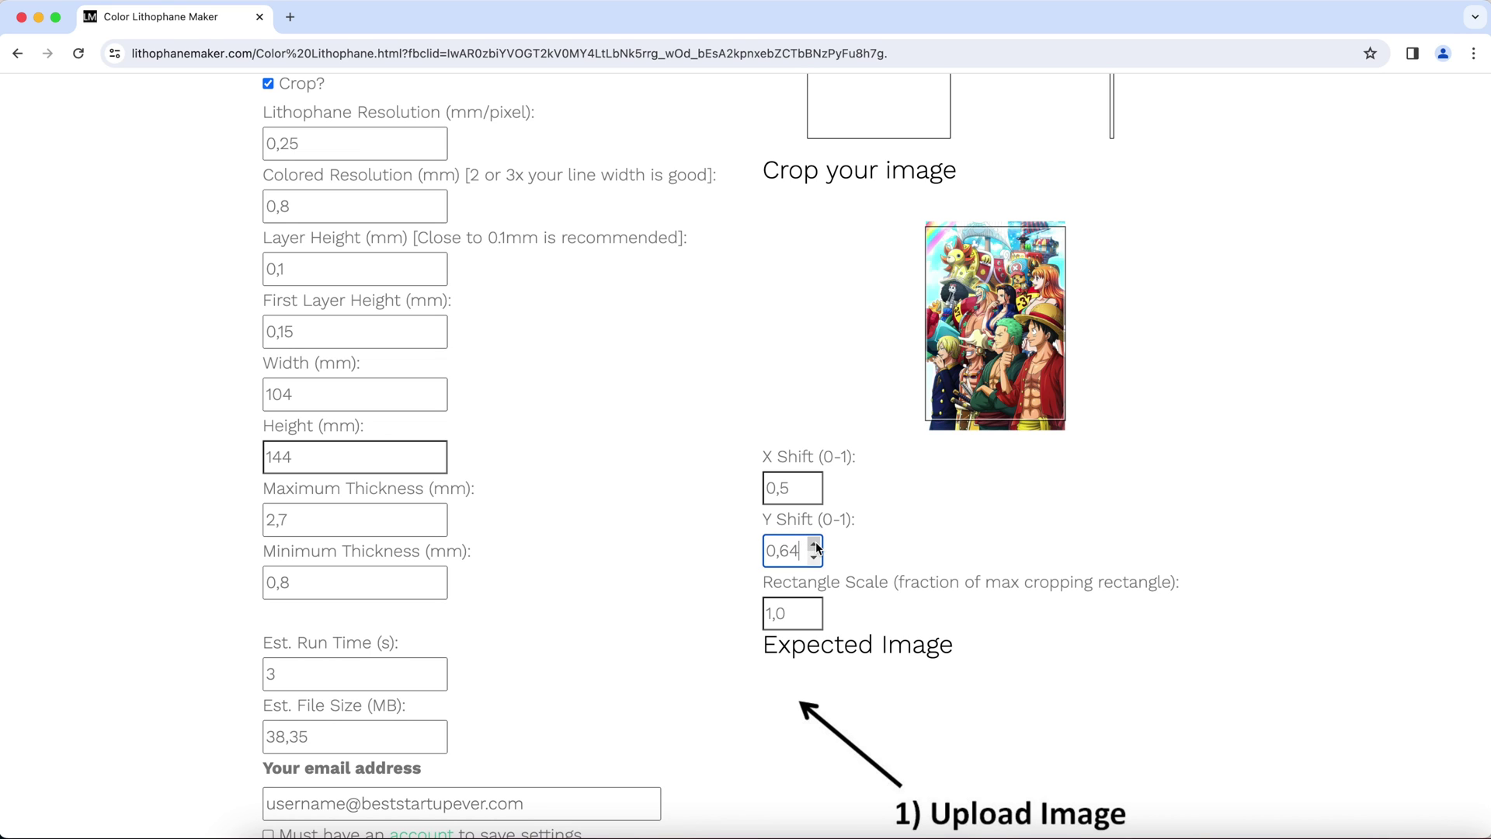
pyautogui.click(814, 544)
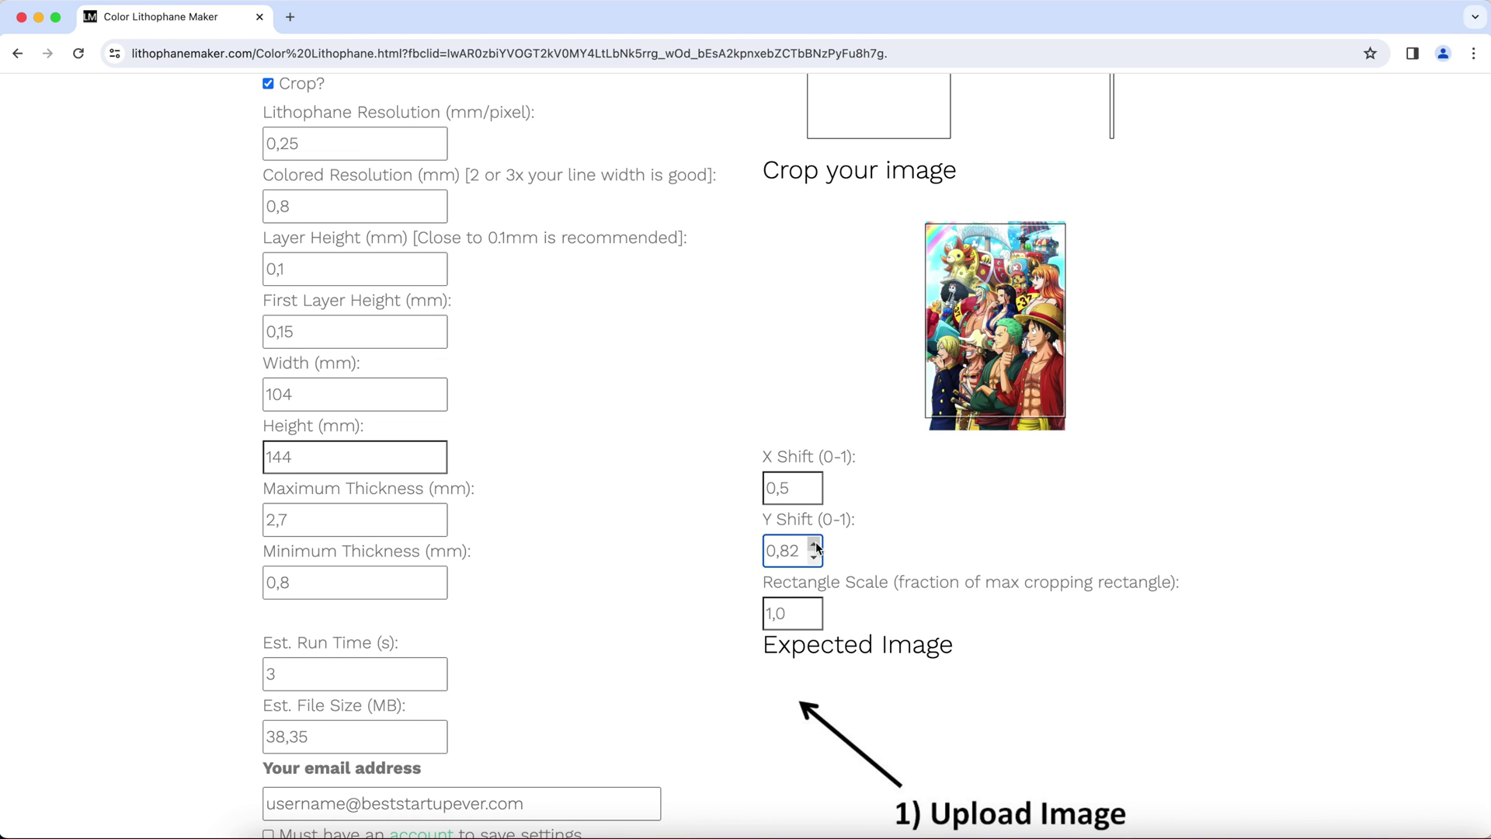
# Enter the email address, create the STL files and confirm One Piece Poster.zip downloaded
pyautogui.write('nne')
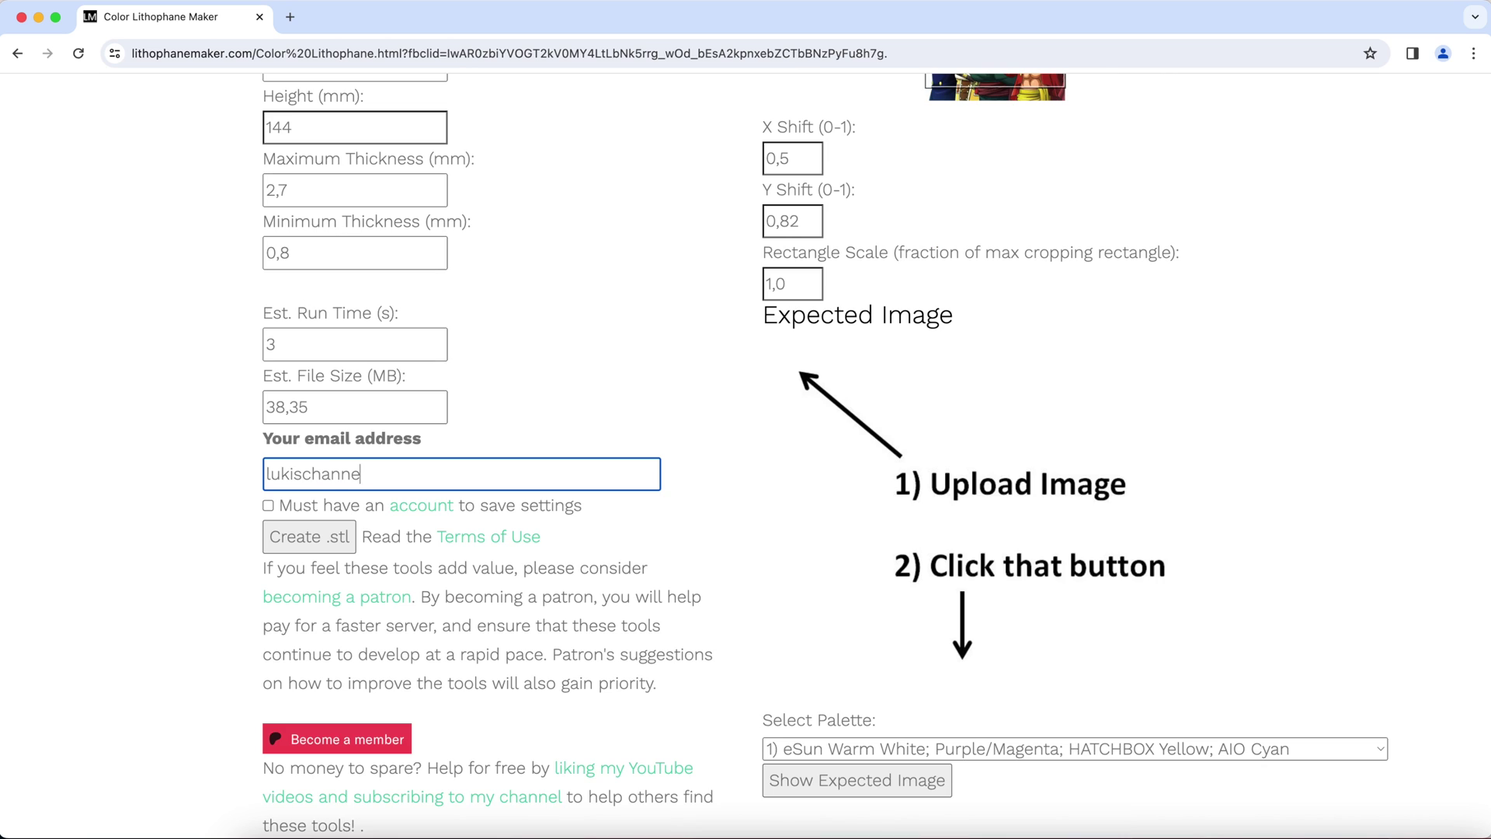
pyautogui.click(301, 542)
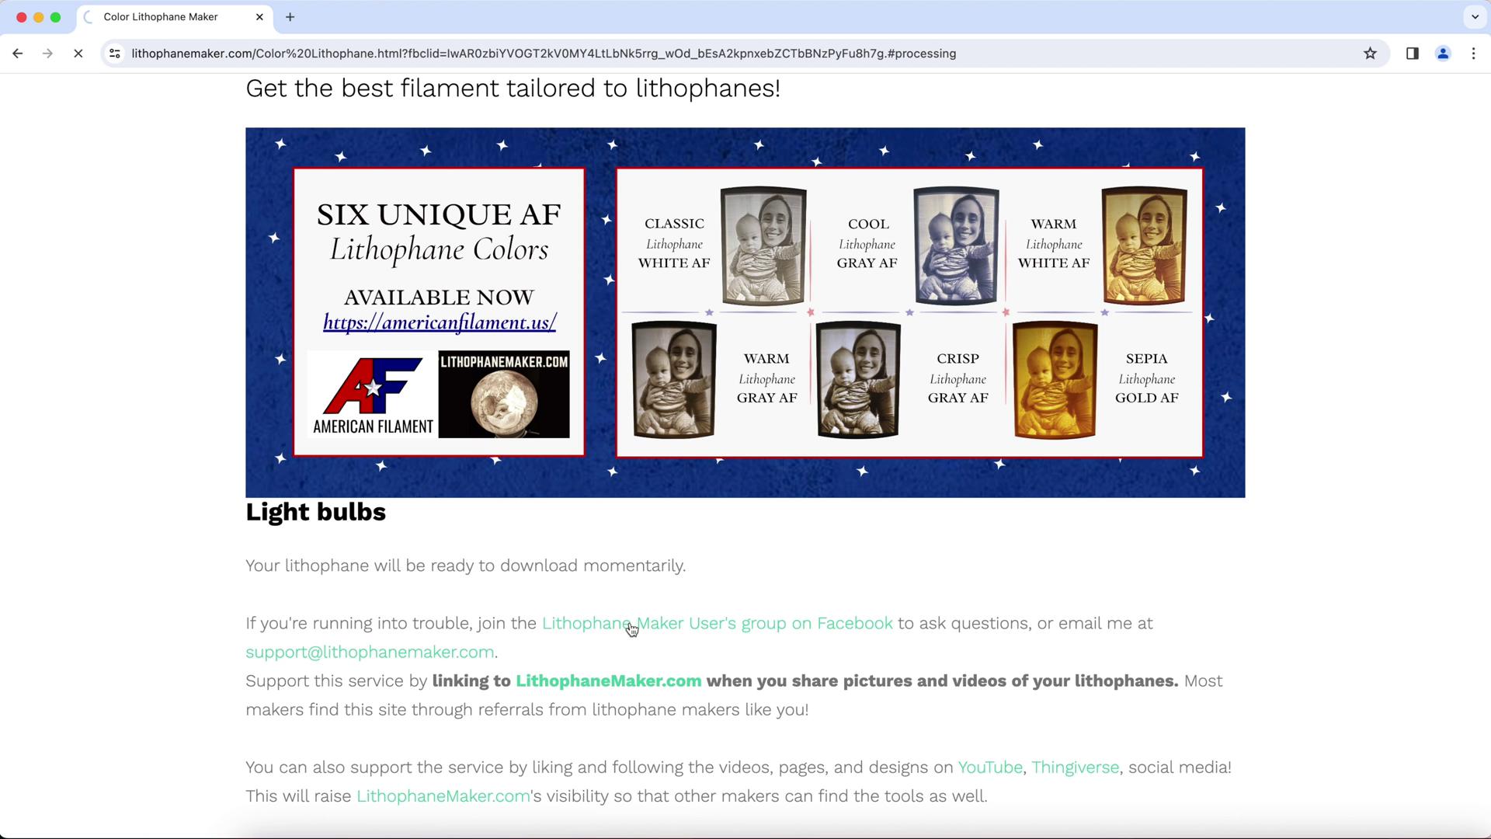
pyautogui.scroll(-2, 631, 627)
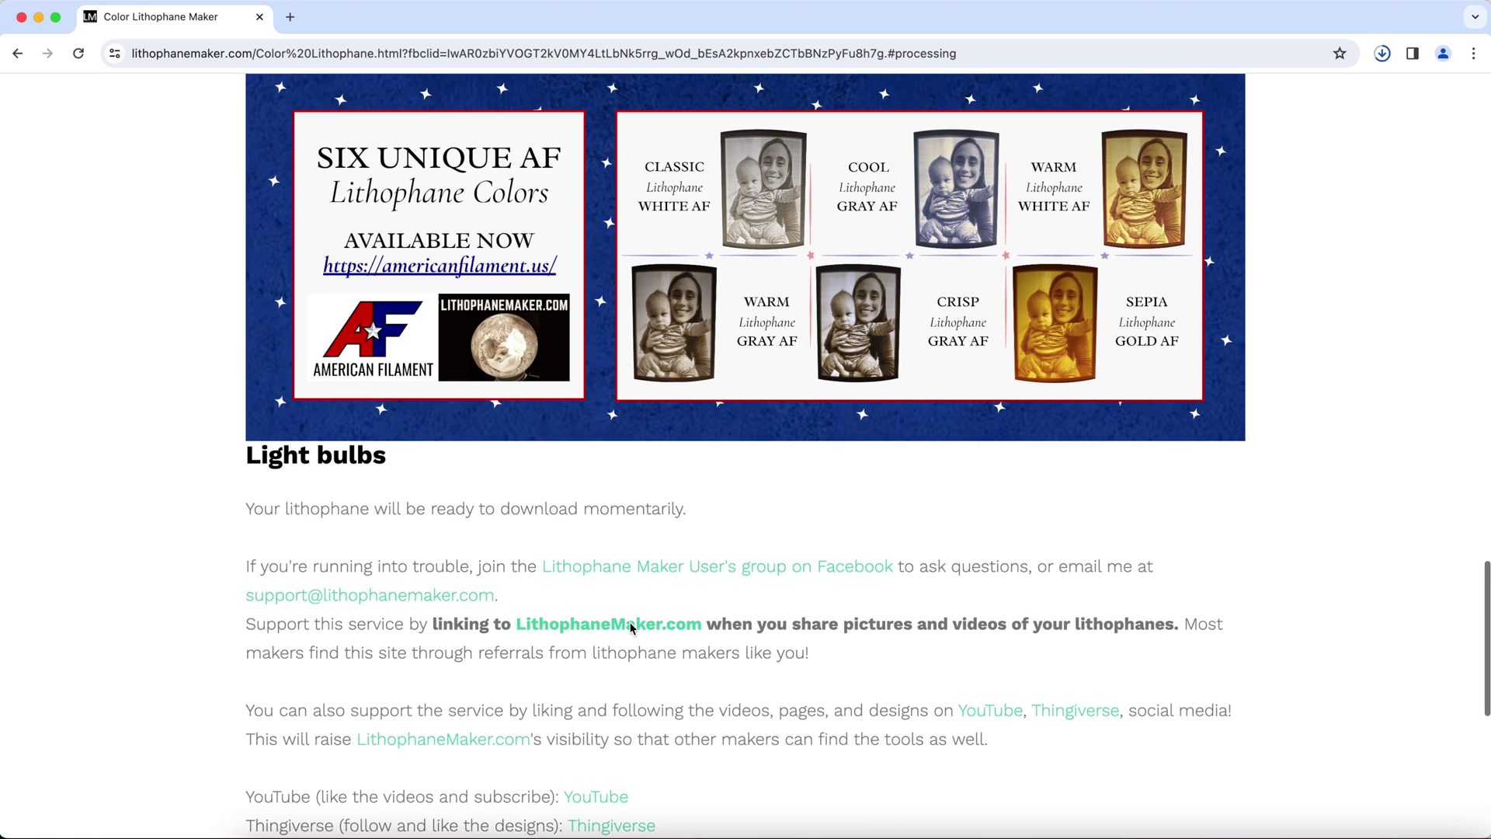
pyautogui.scroll(3, 631, 628)
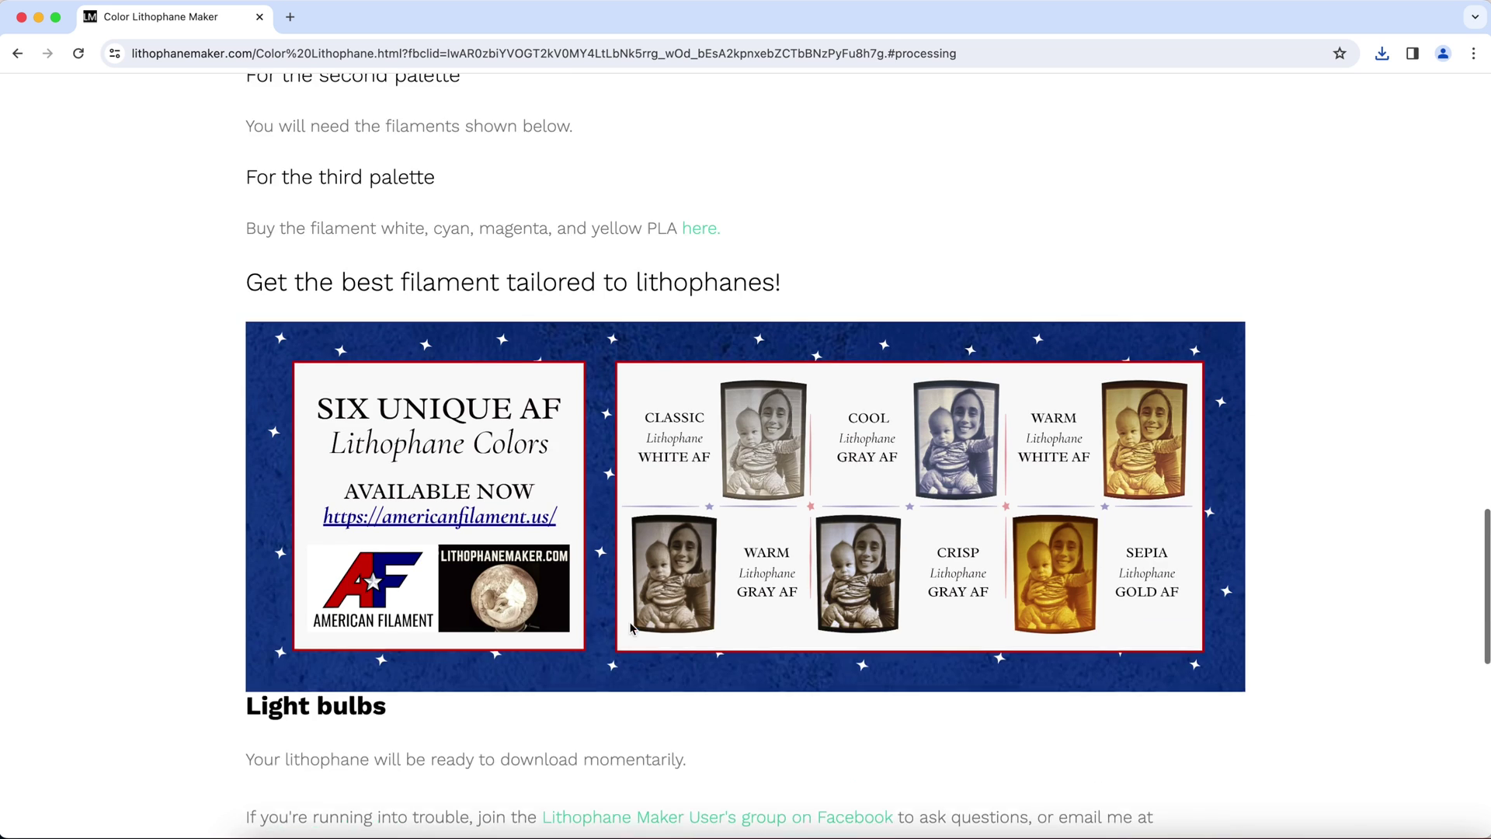
pyautogui.scroll(2, 631, 627)
pyautogui.click(1381, 55)
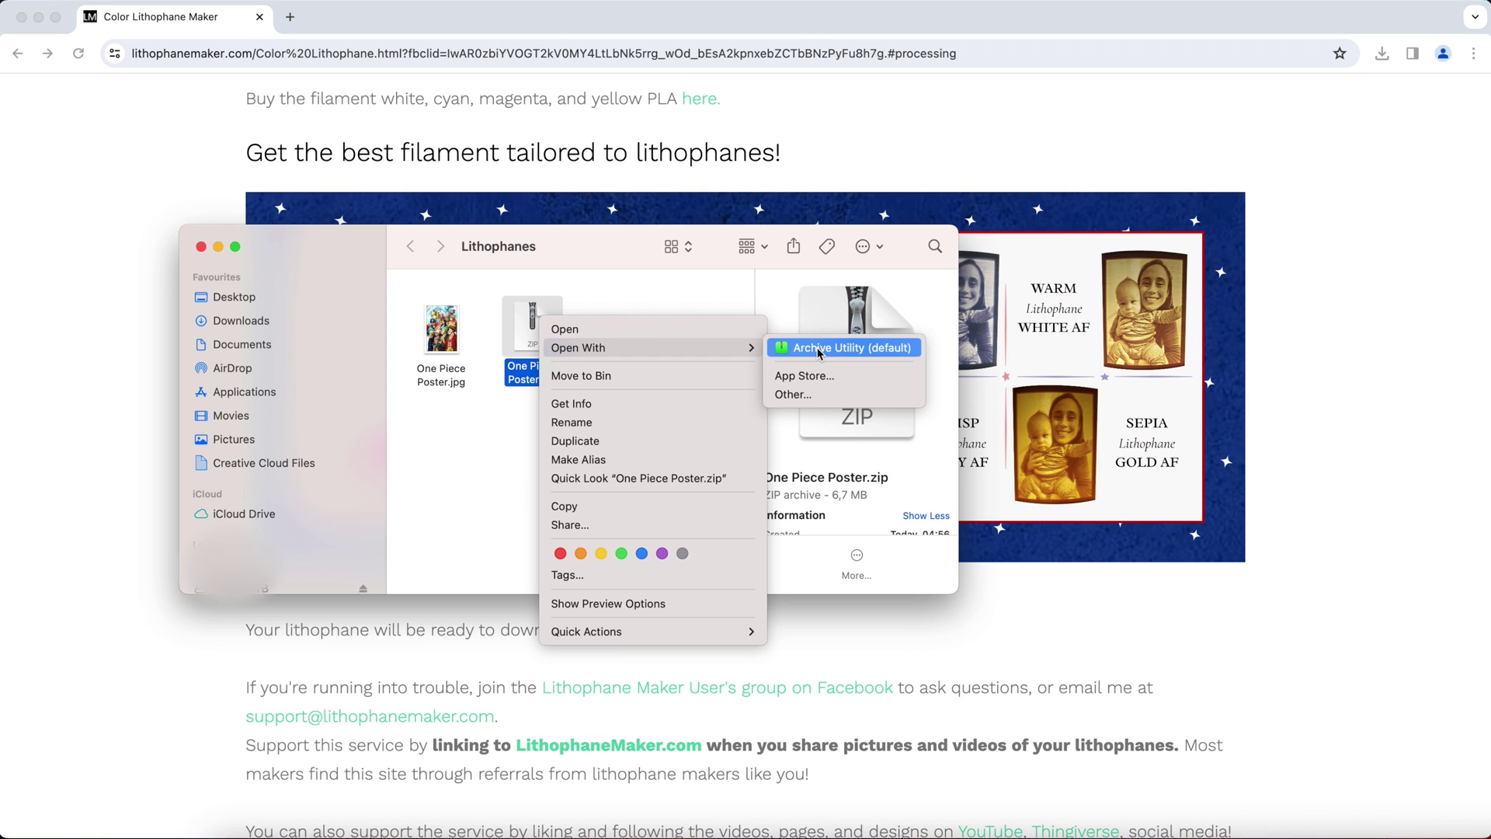
# Extract One Piece Poster.zip and preview the settings text file
pyautogui.click(816, 349)
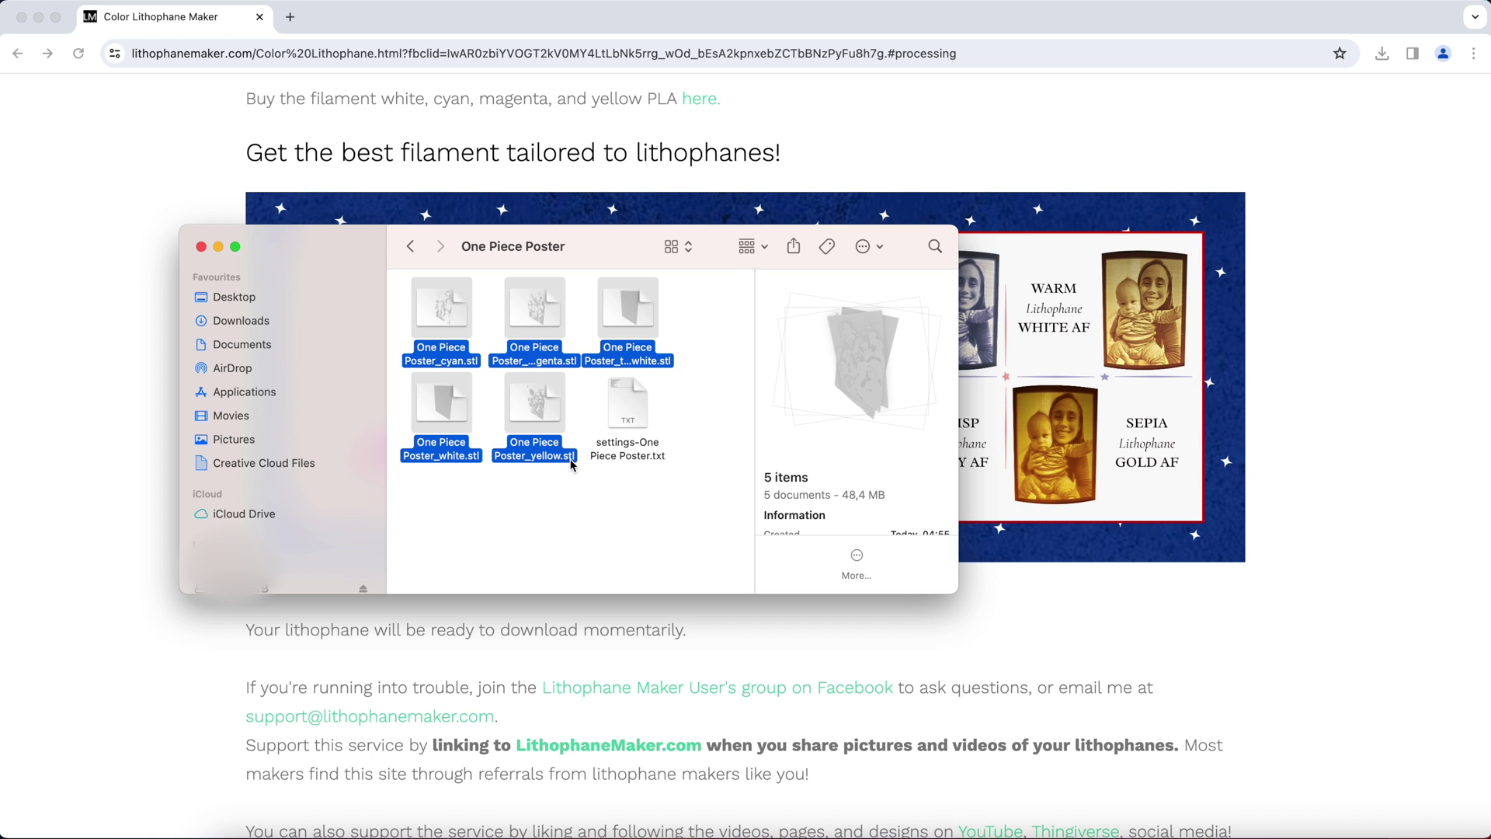
pyautogui.click(641, 414)
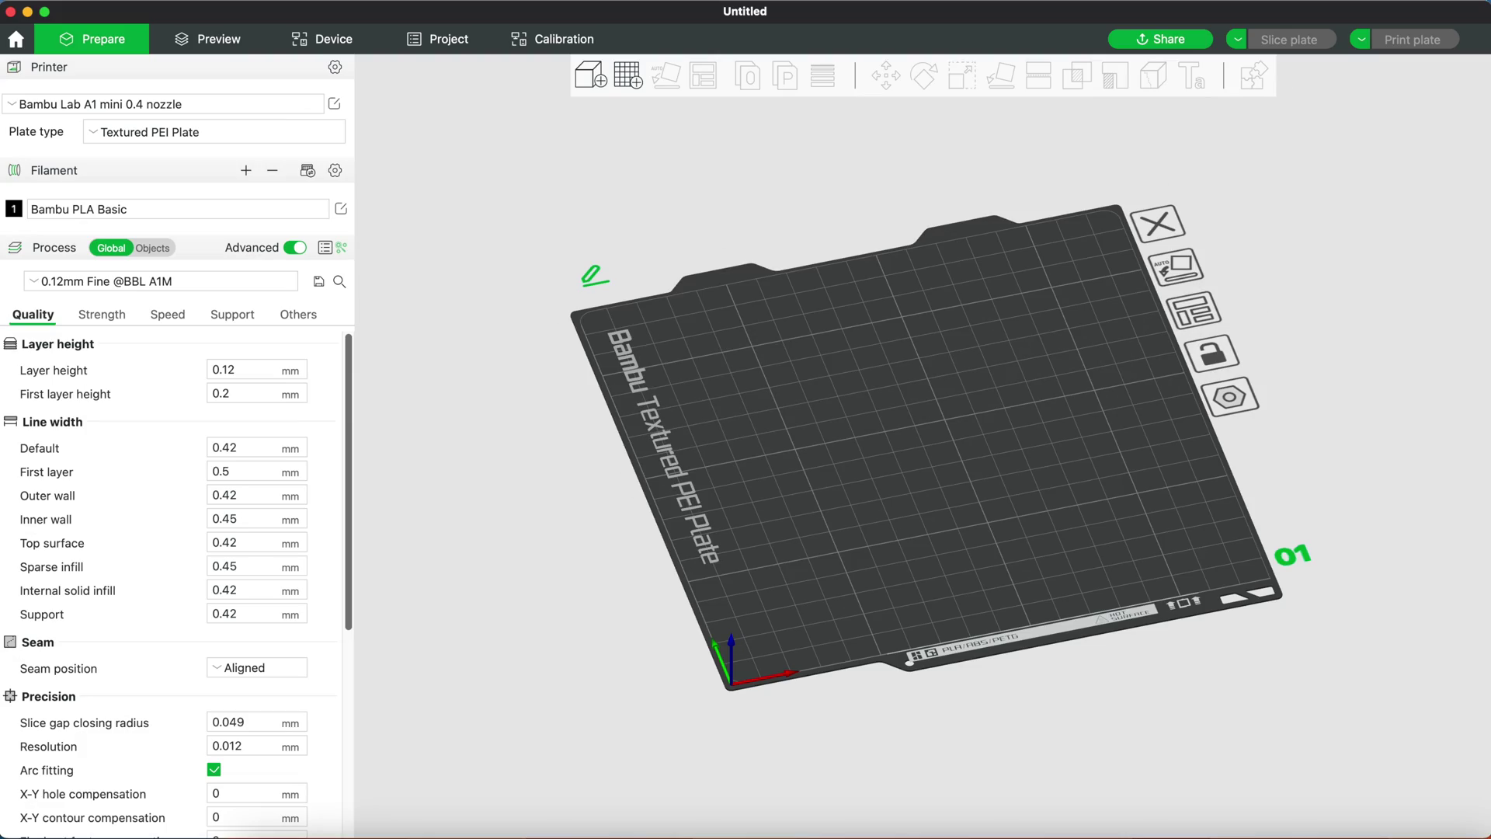
# Drop the five poster STL files onto the plate as a single object
pyautogui.keyDown('shift'); pyautogui.click(764, 393); pyautogui.keyUp('shift')
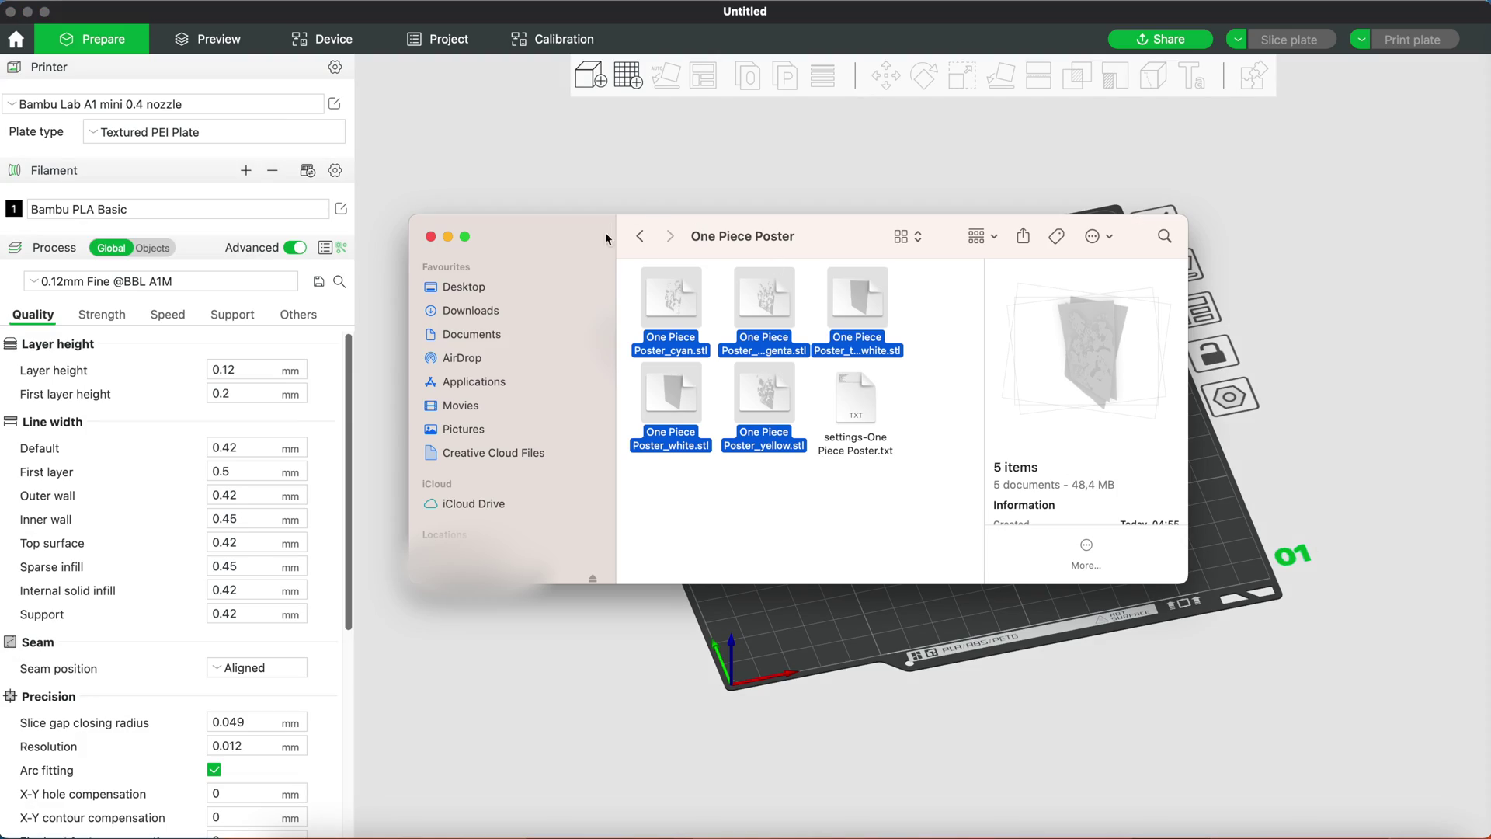
pyautogui.moveTo(733, 303); pyautogui.dragTo(1281, 513)
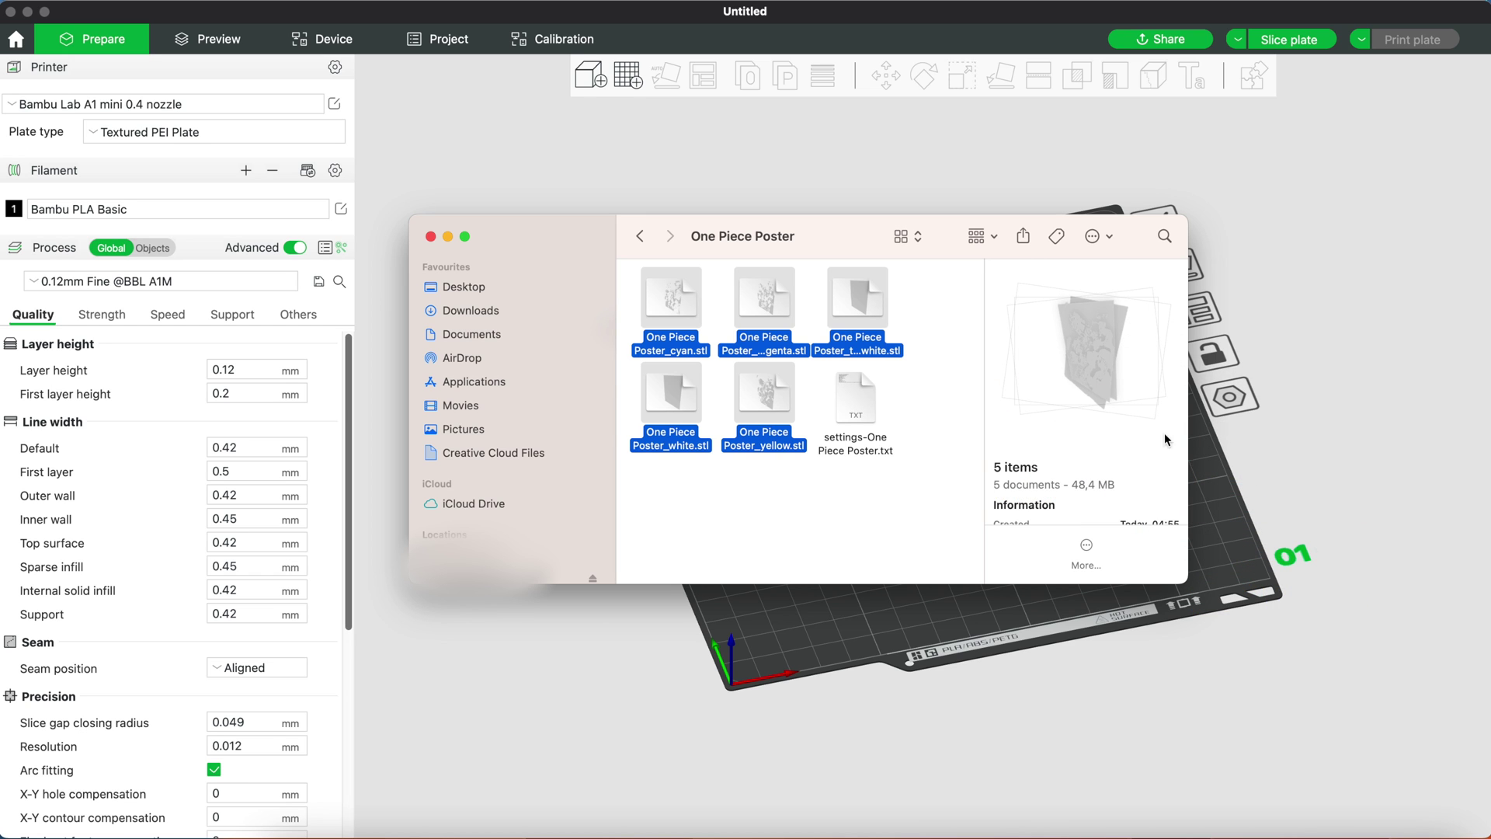
pyautogui.click(454, 239)
pyautogui.click(824, 487)
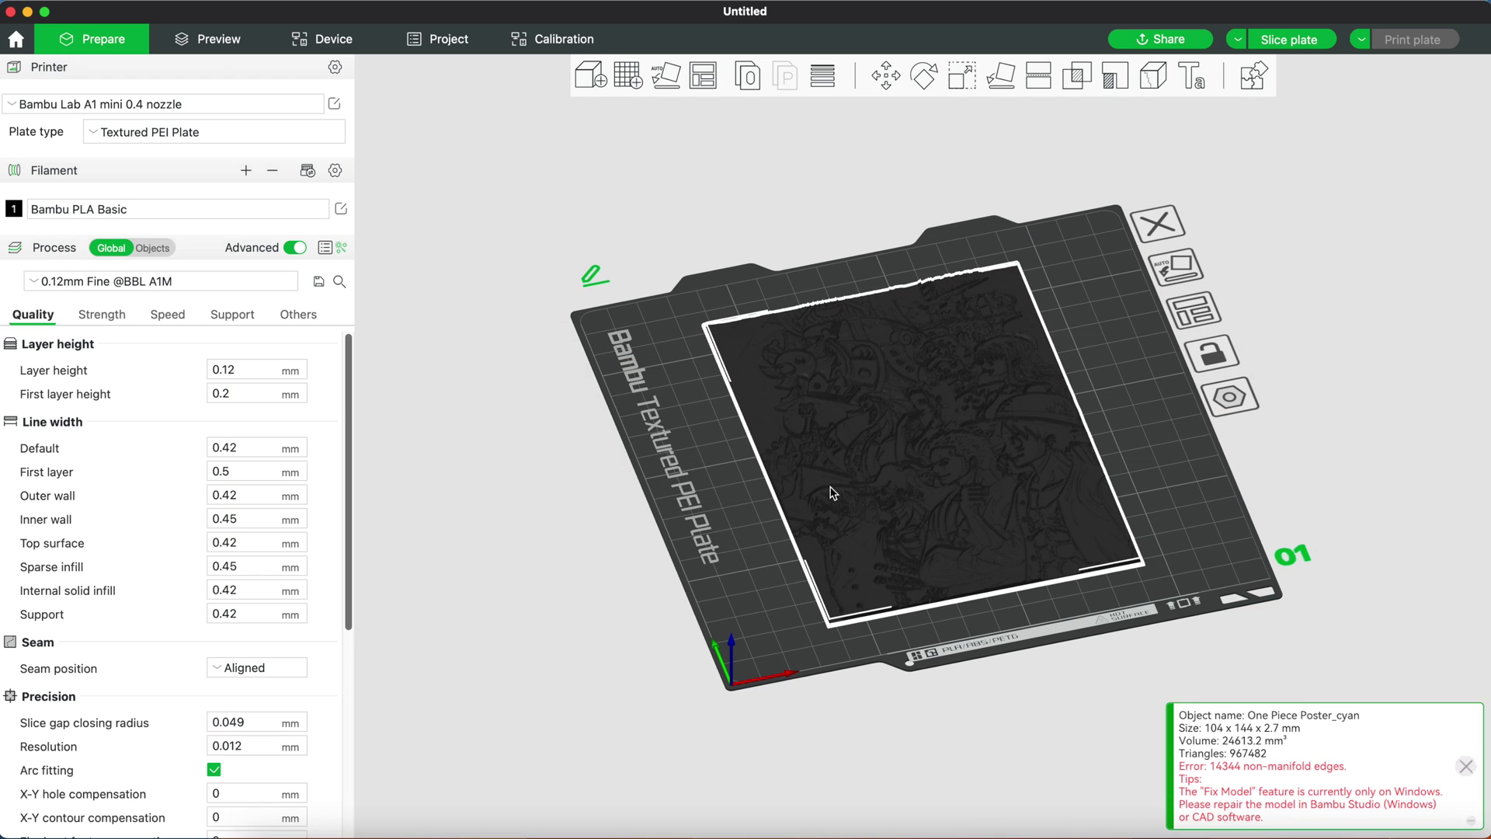
# Select the A1 mini 0.2 nozzle, Smooth PEI/High Temp plate and 0.10mm Standard process
pyautogui.click(199, 101)
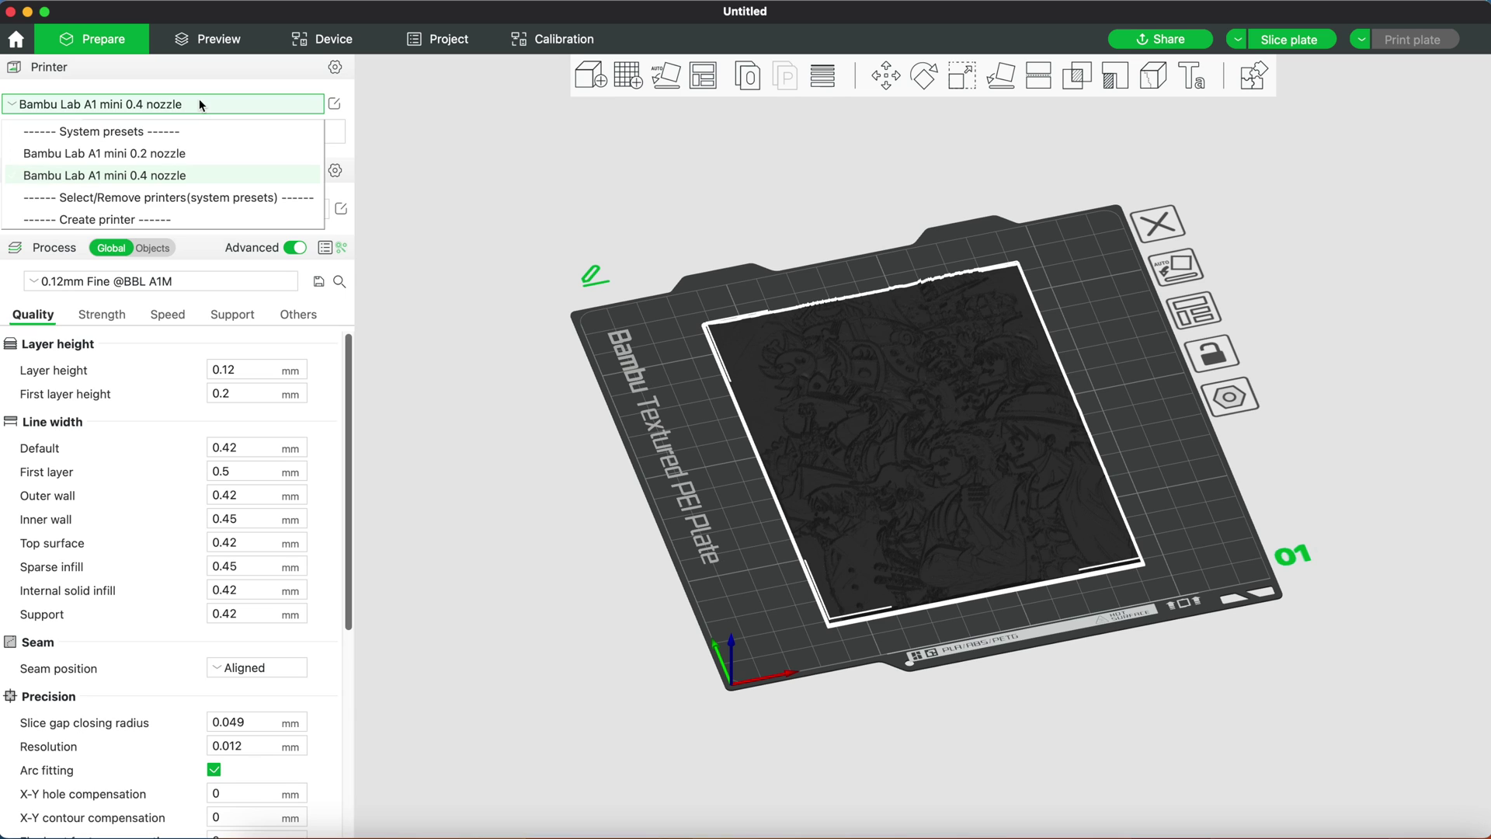
pyautogui.click(184, 152)
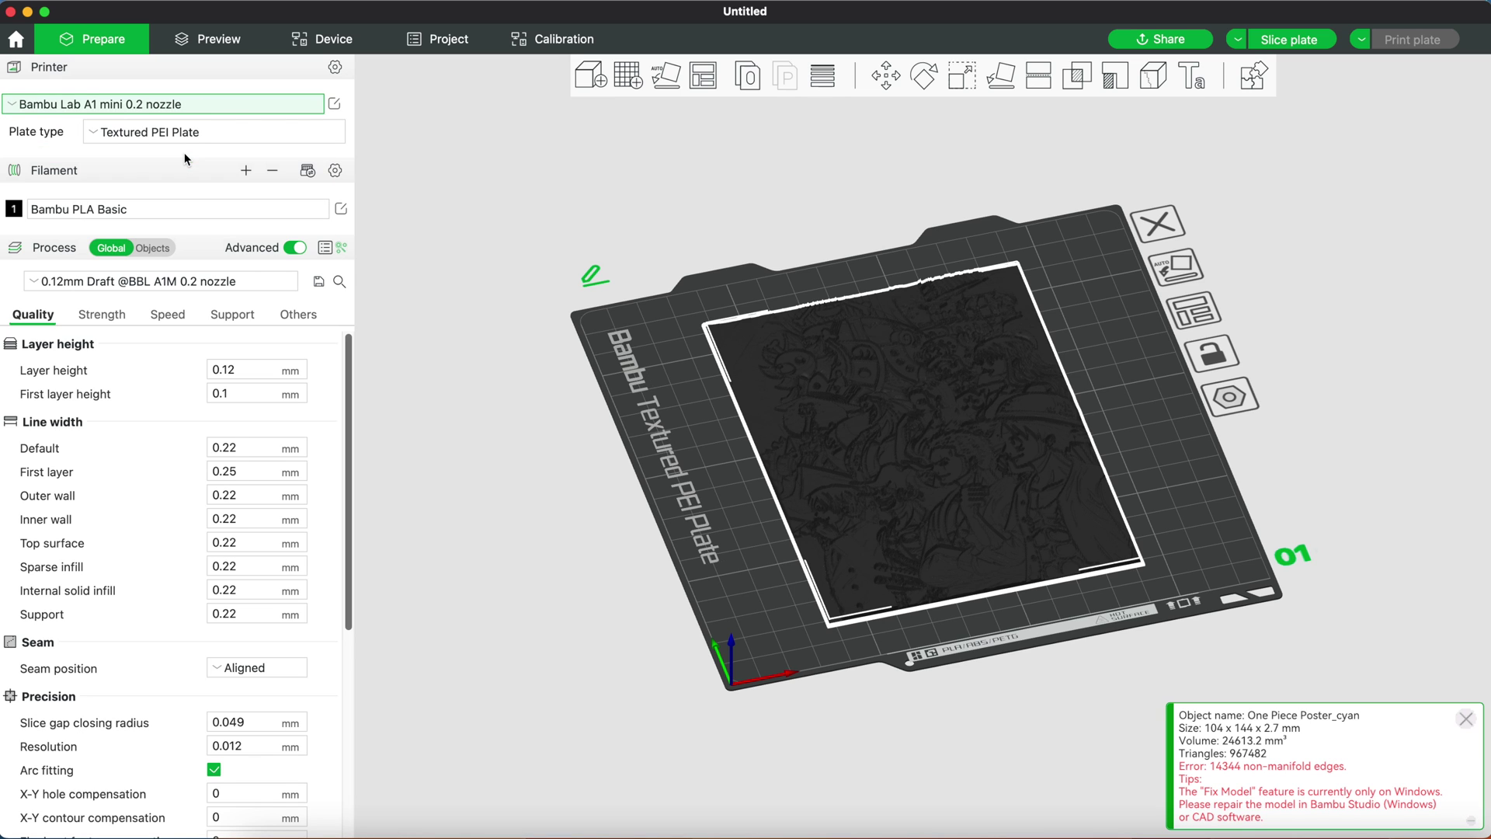
pyautogui.click(196, 134)
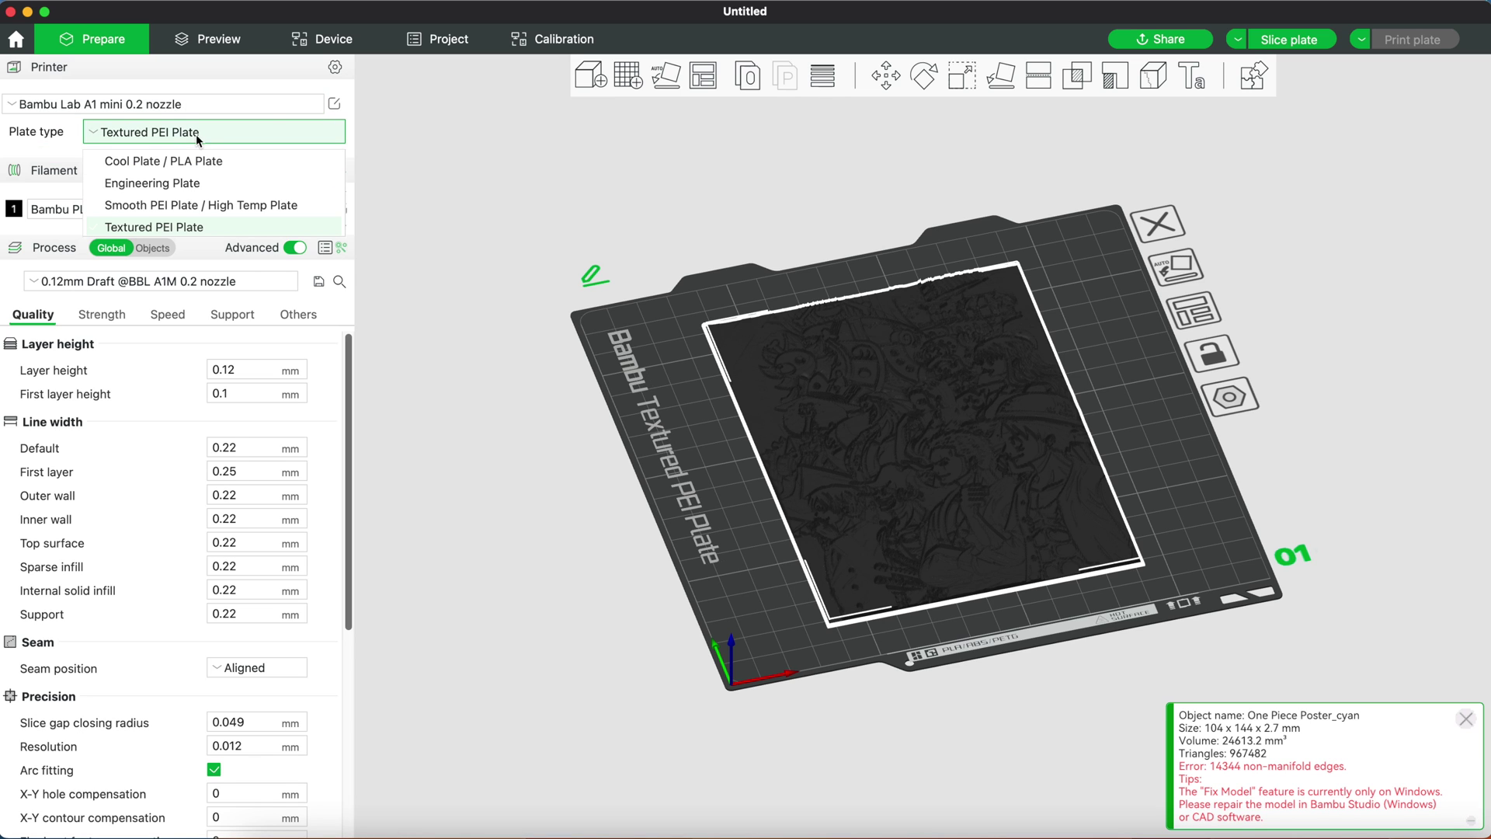
pyautogui.click(205, 205)
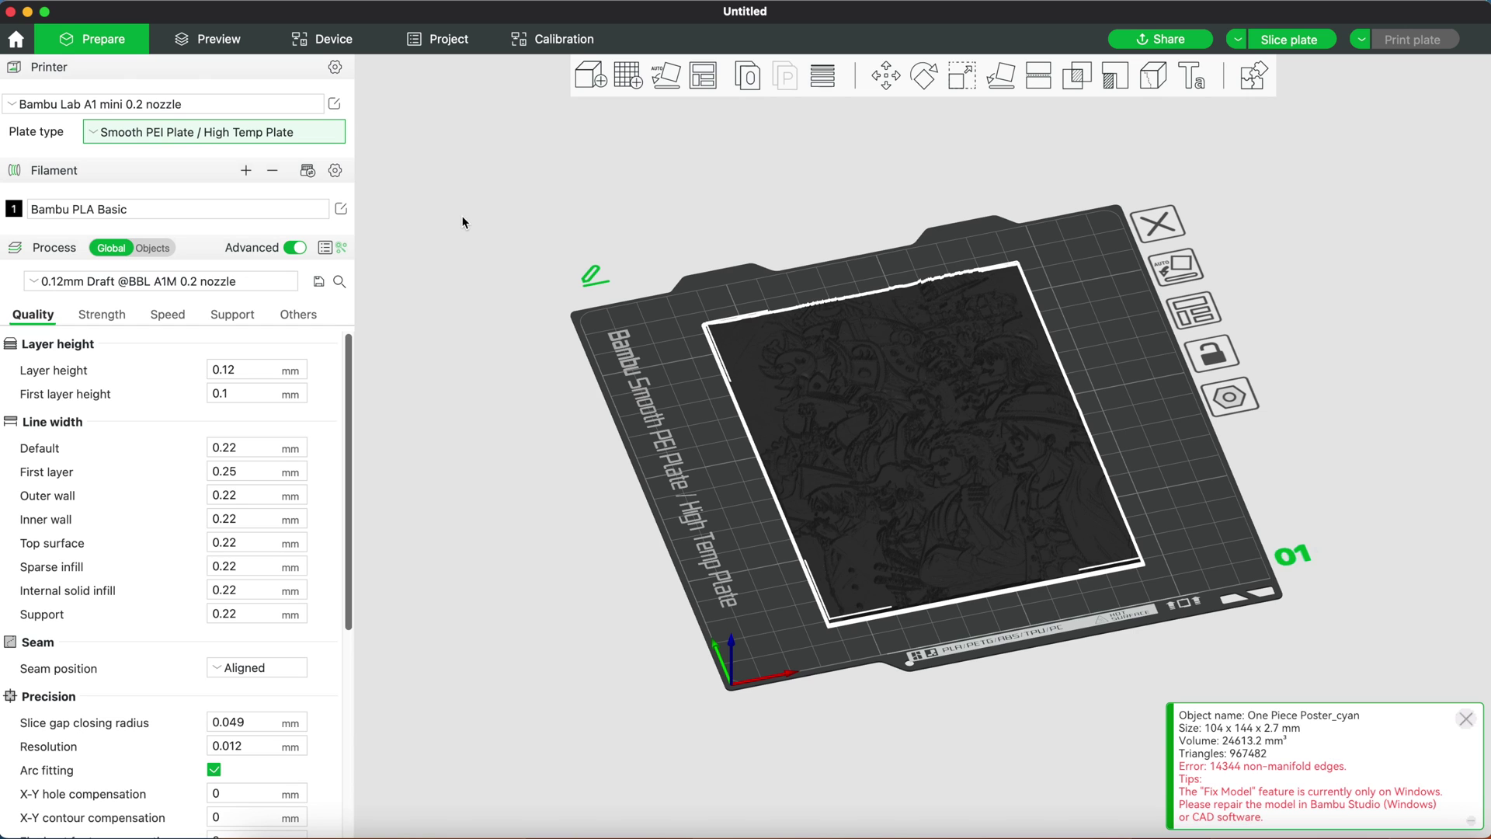
pyautogui.click(125, 281)
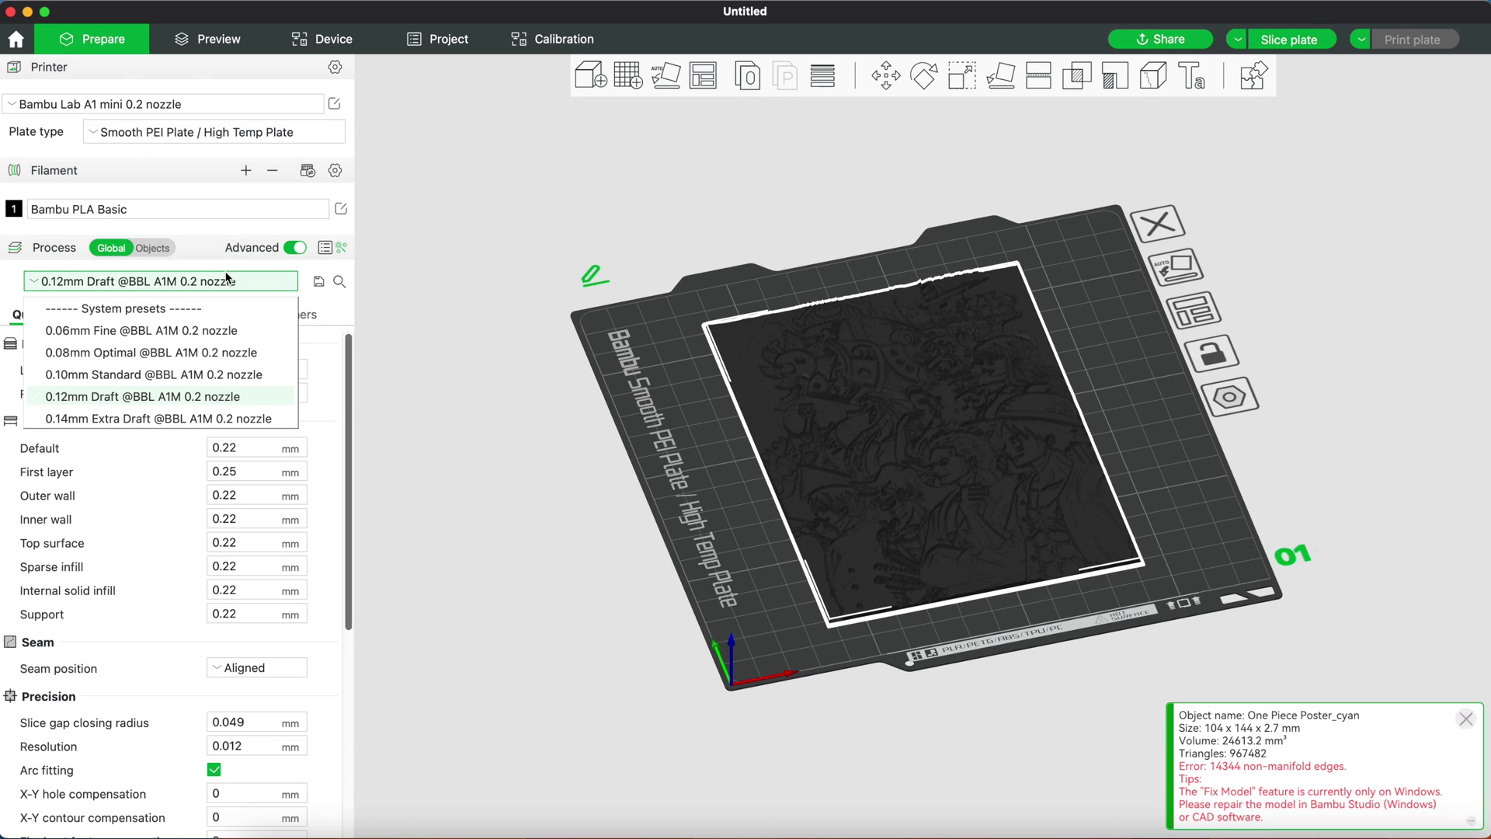
pyautogui.click(108, 375)
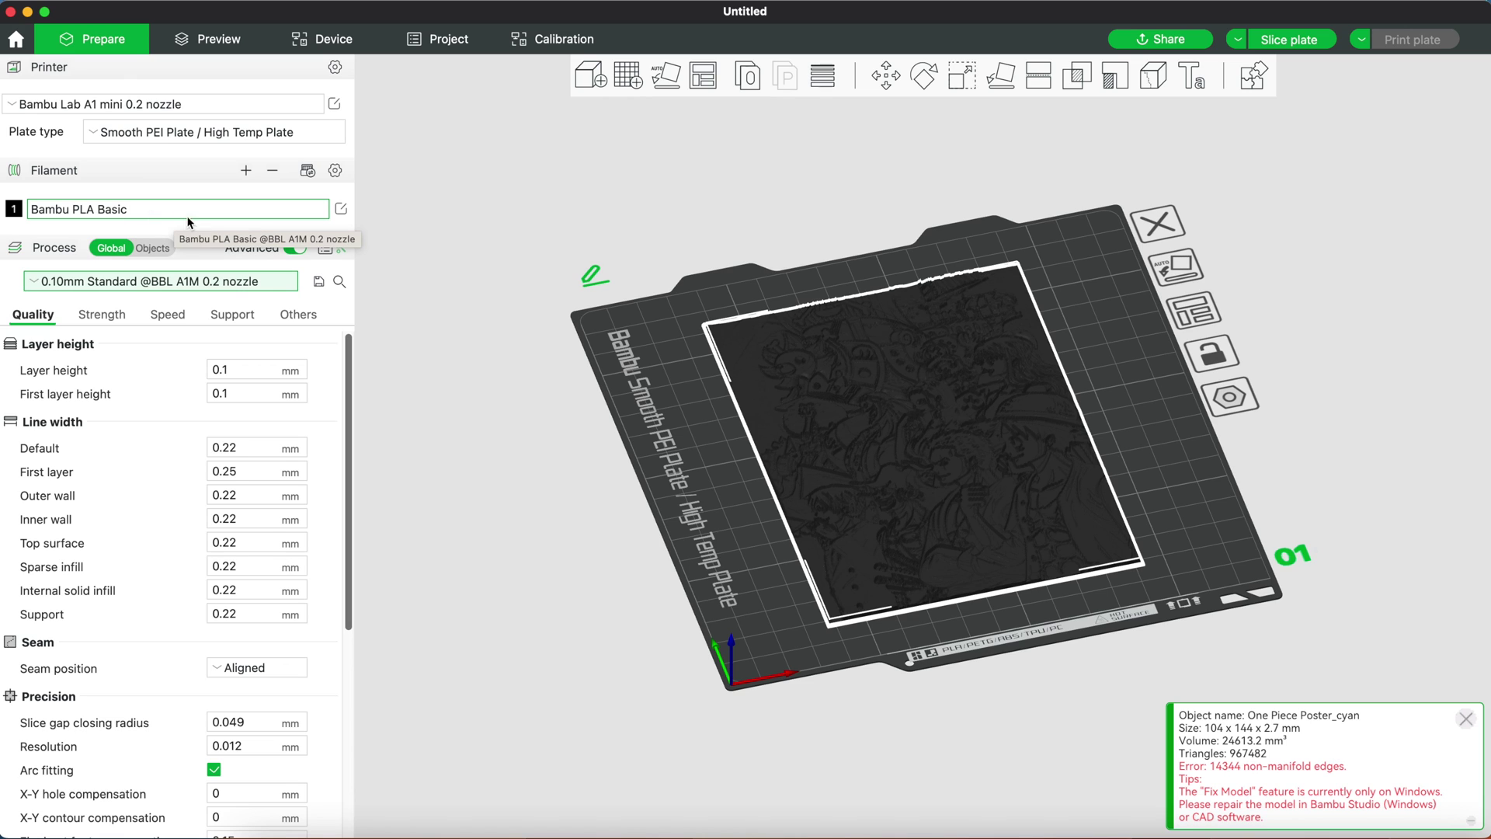
# Add three more filaments for four in total
pyautogui.click(246, 170)
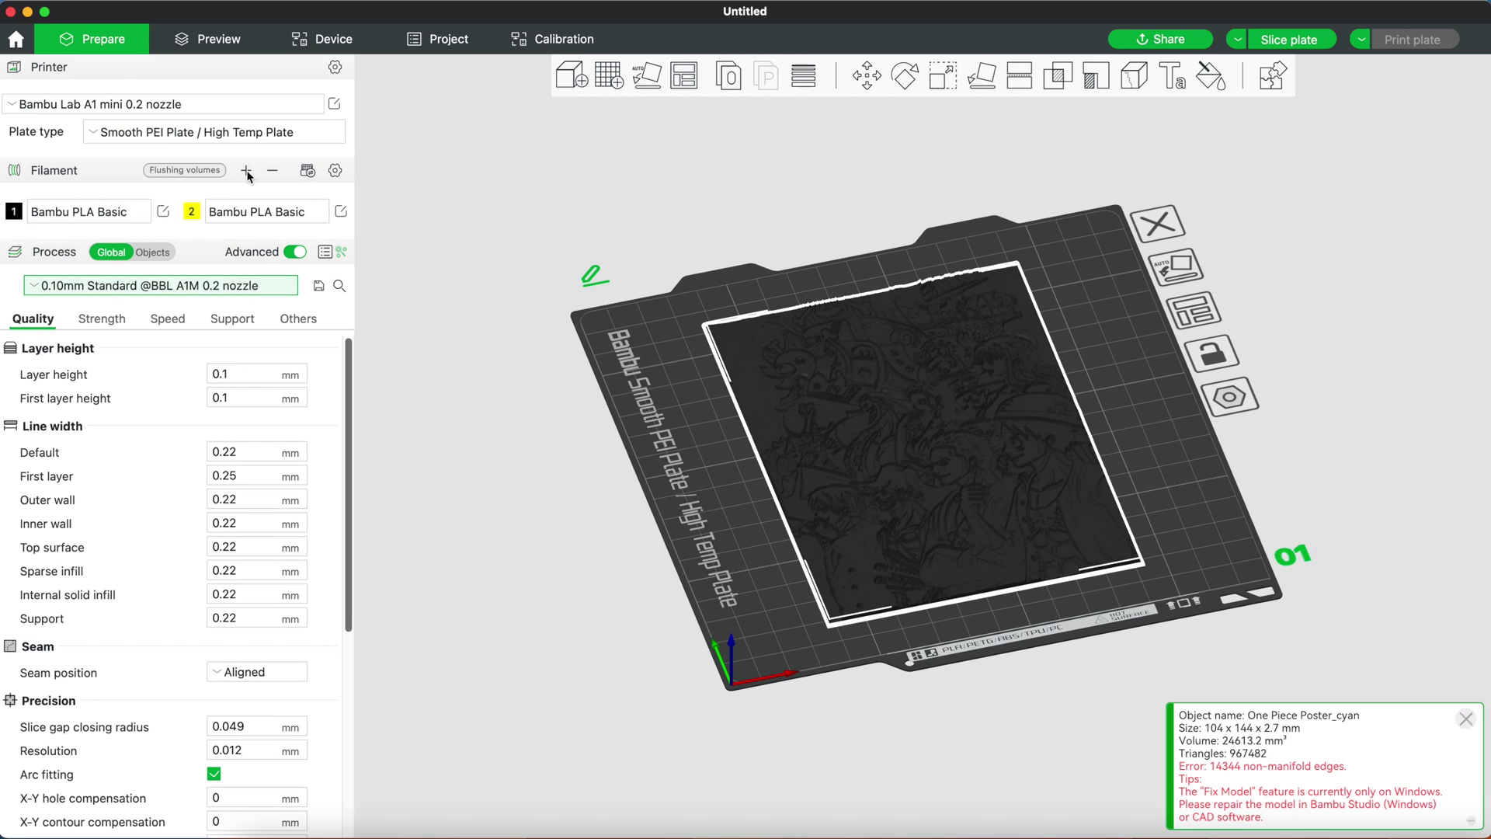
pyautogui.click(247, 171)
pyautogui.click(246, 171)
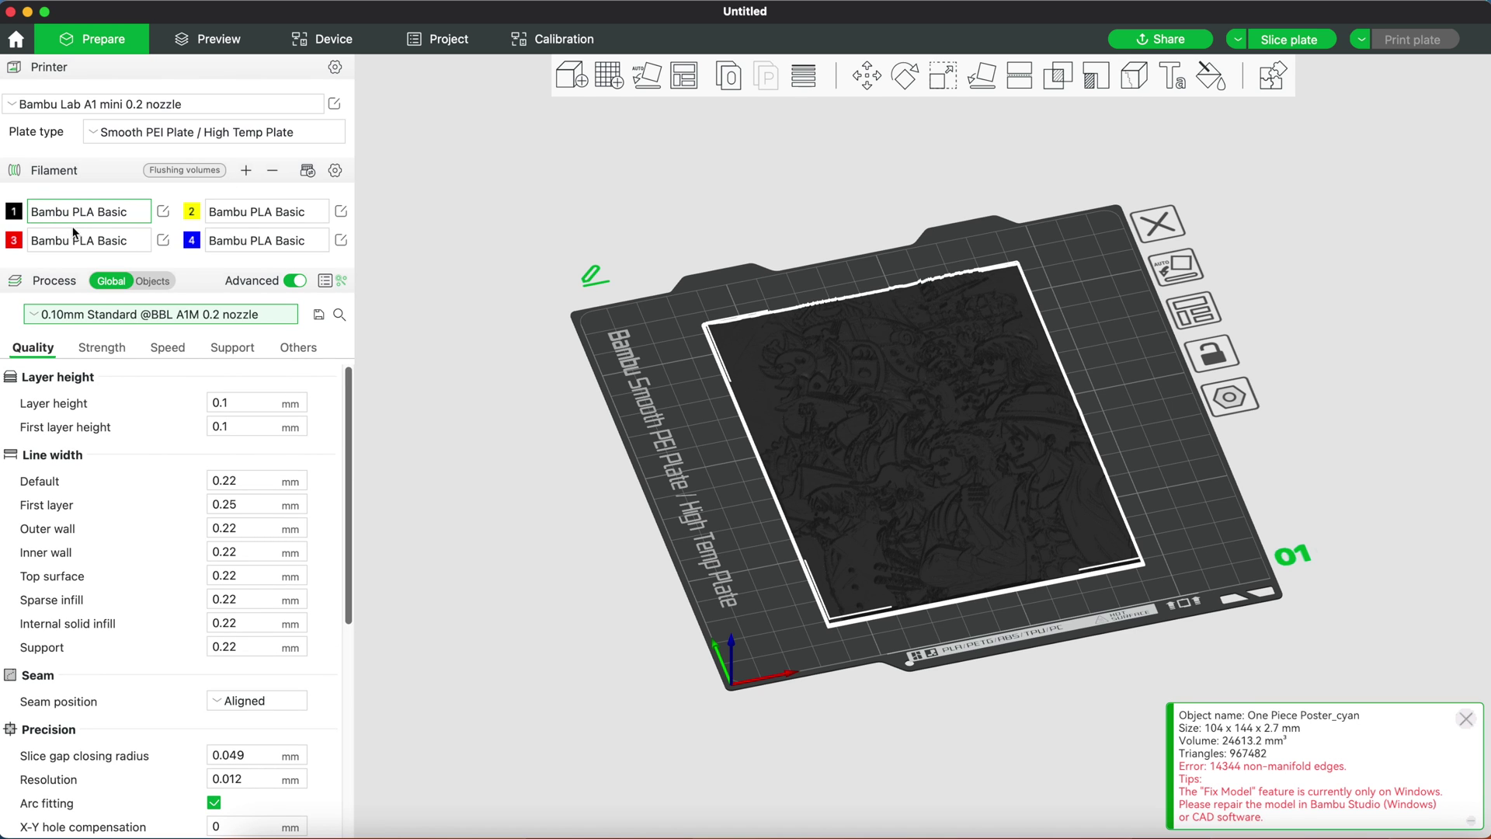
# Colour the filaments cyan, magenta, yellow and white
pyautogui.click(14, 212)
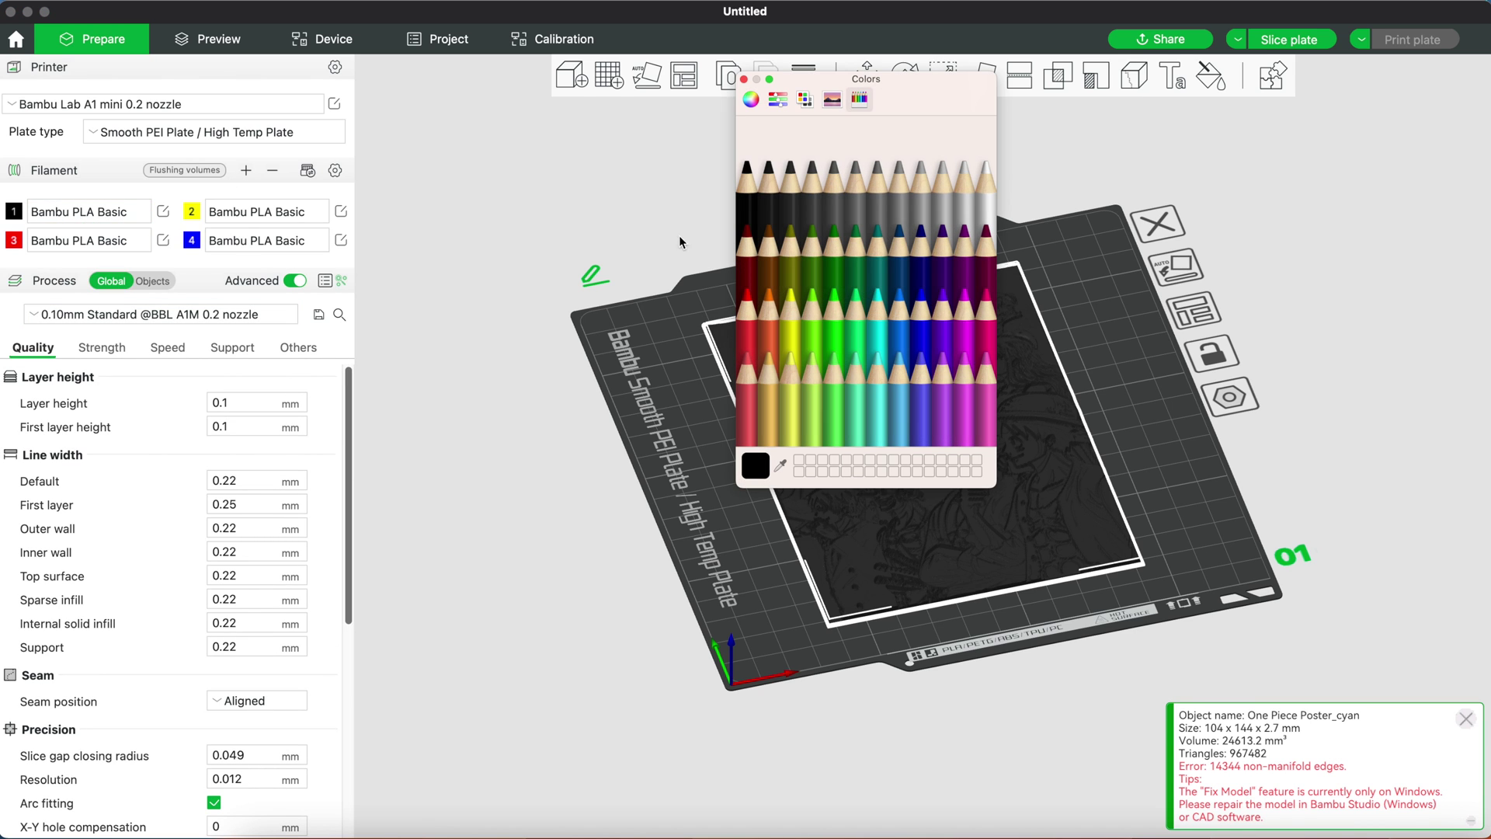
pyautogui.click(878, 310)
pyautogui.click(744, 79)
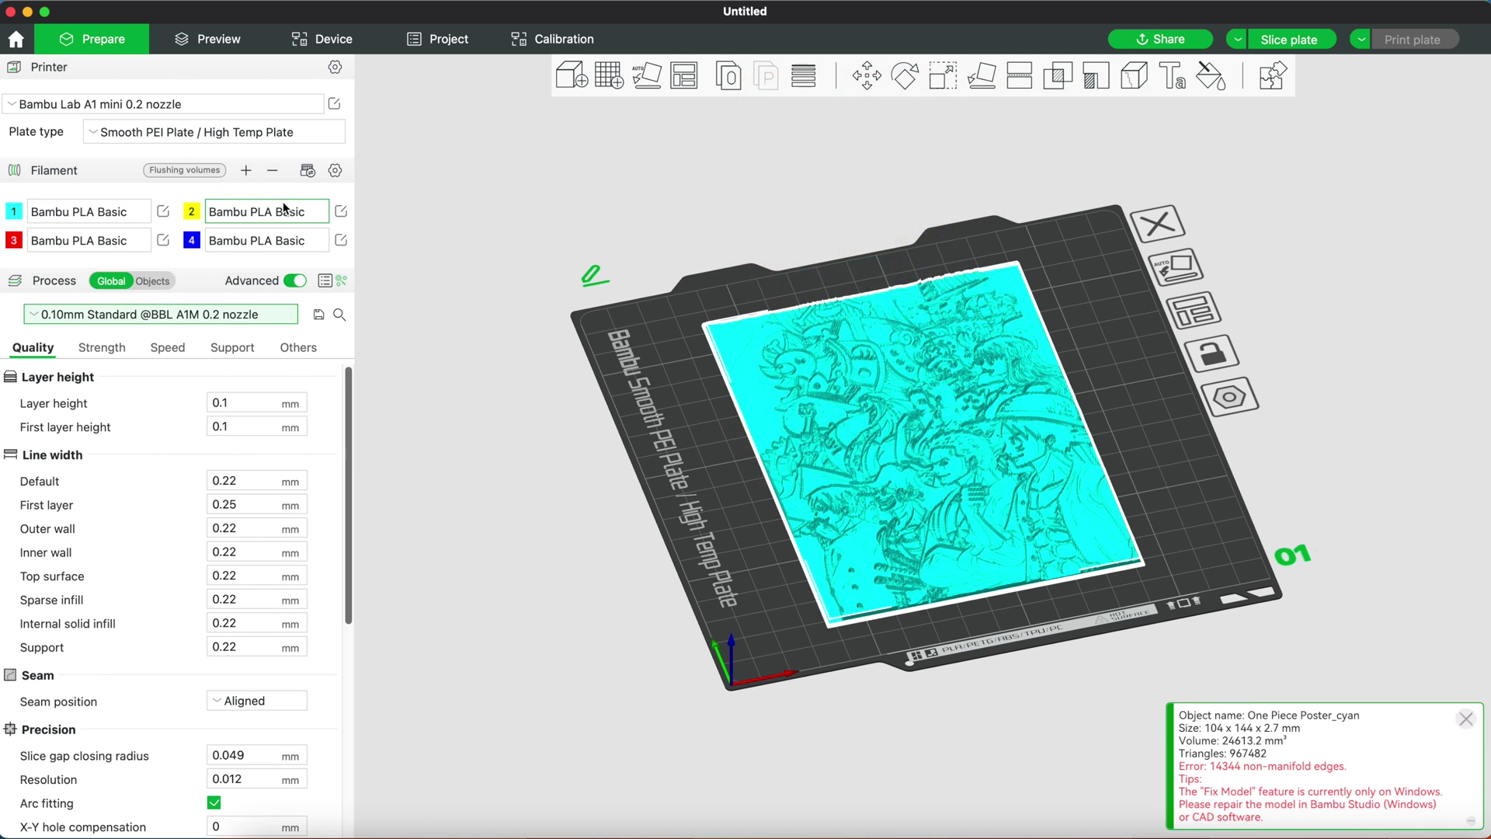
pyautogui.click(14, 240)
pyautogui.click(790, 310)
pyautogui.click(191, 240)
pyautogui.click(985, 178)
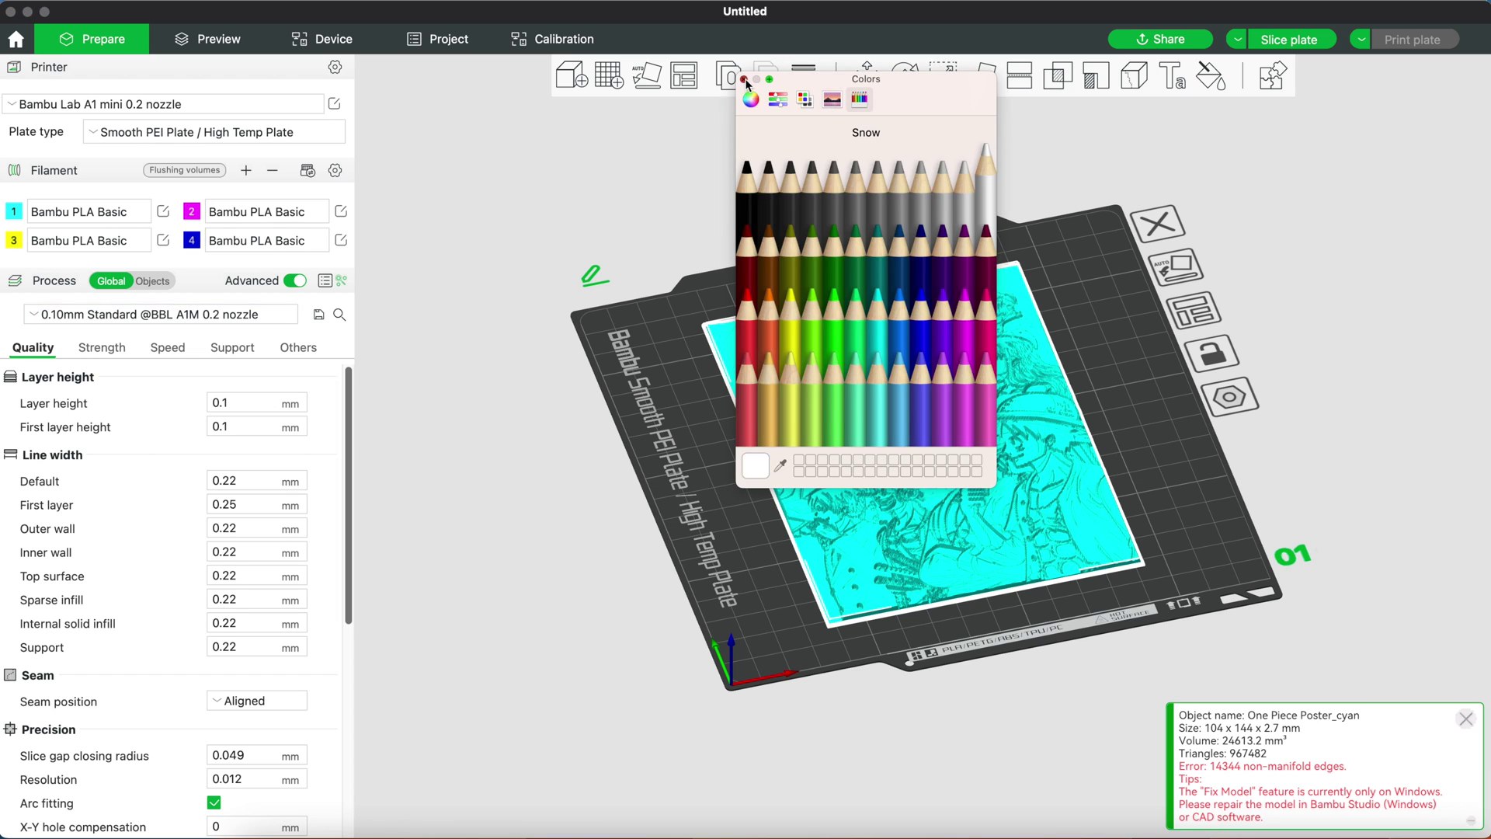
pyautogui.click(743, 80)
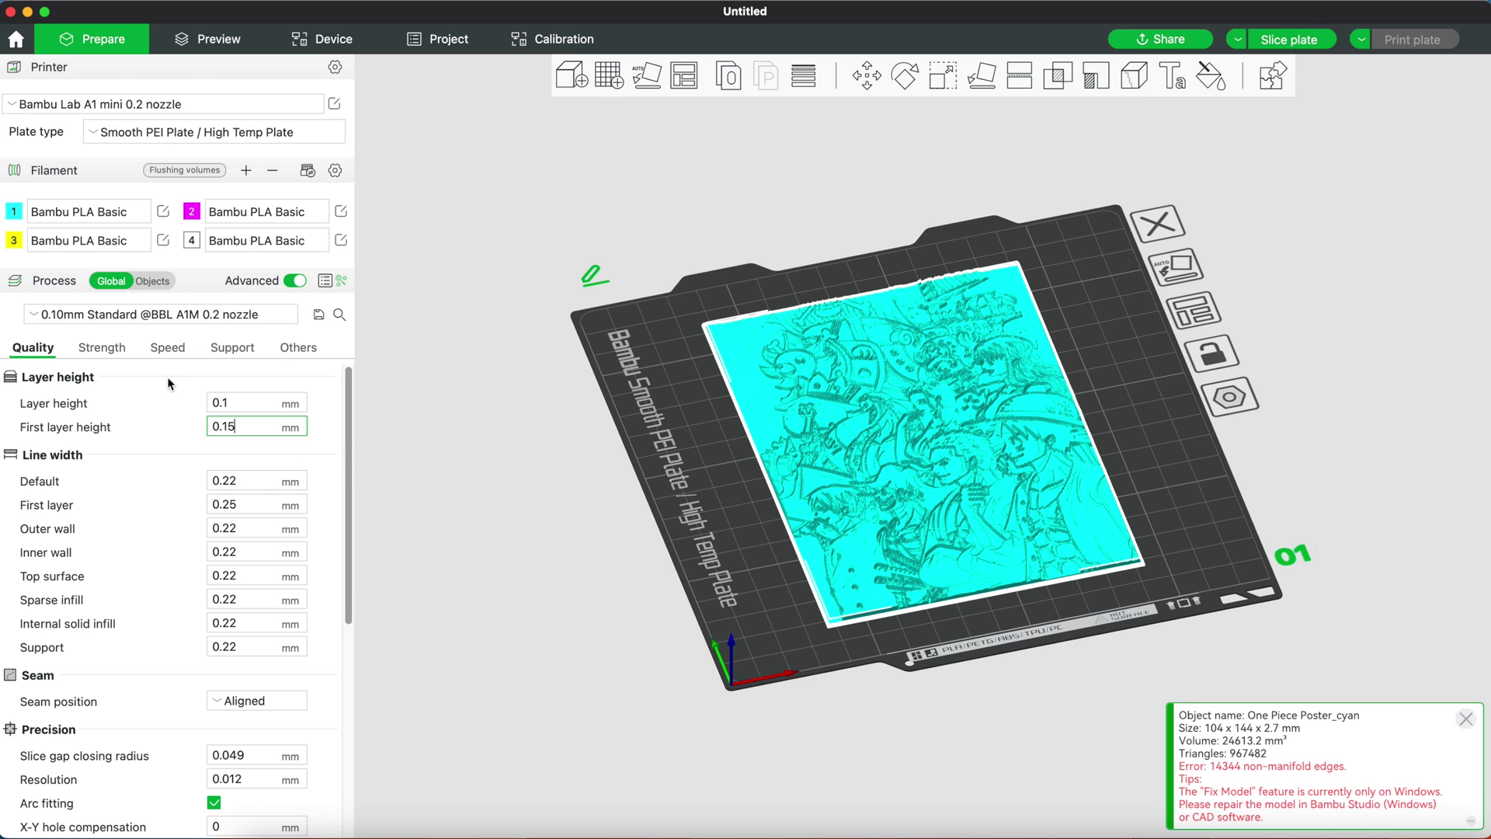
# Set 3 top shell layers, 0 top thickness and 3 bottom shell layers
pyautogui.click(101, 347)
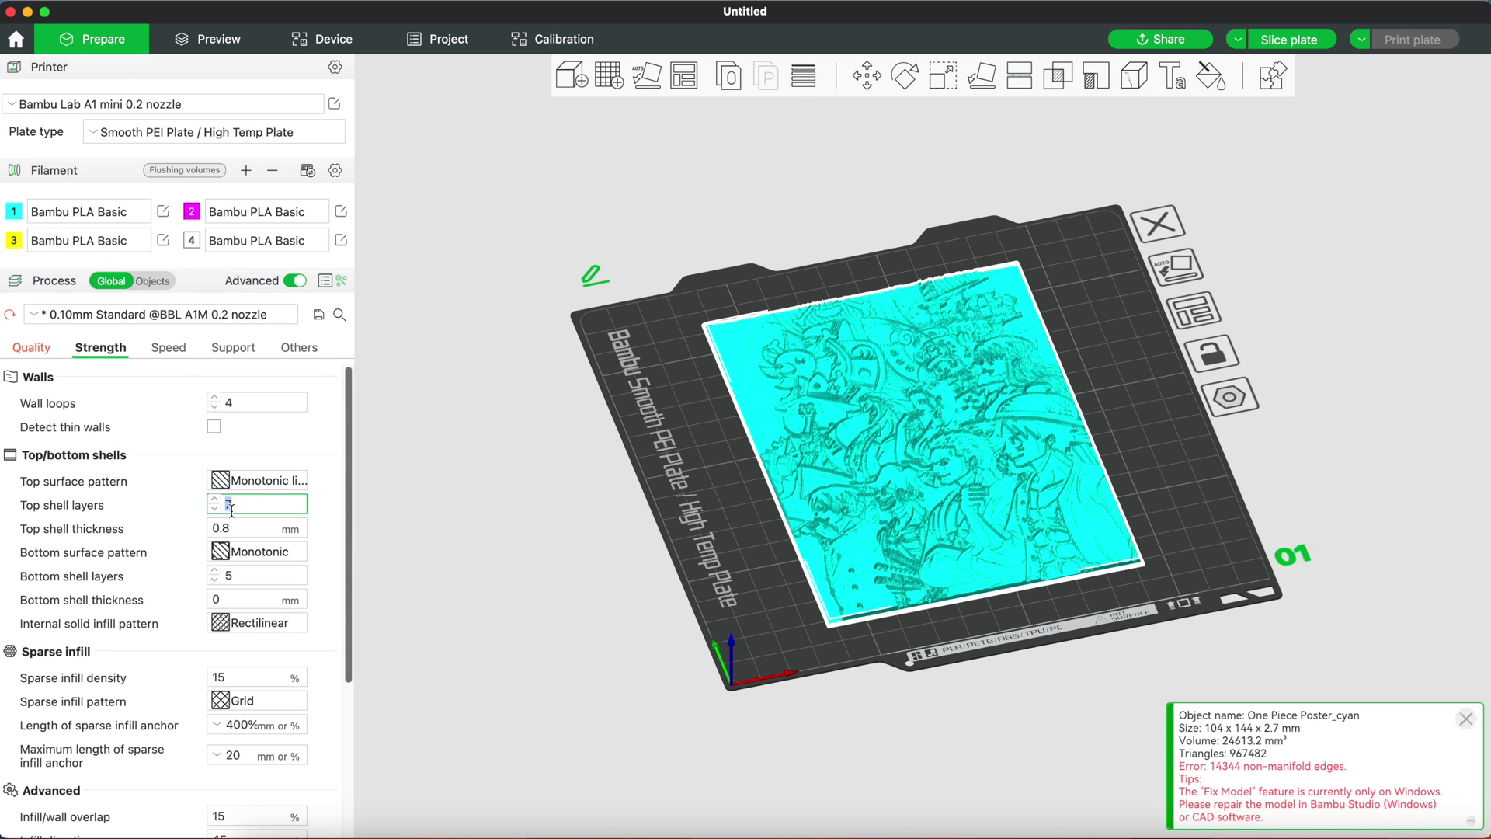
pyautogui.write('3')
pyautogui.press('Tab')
pyautogui.write('0')
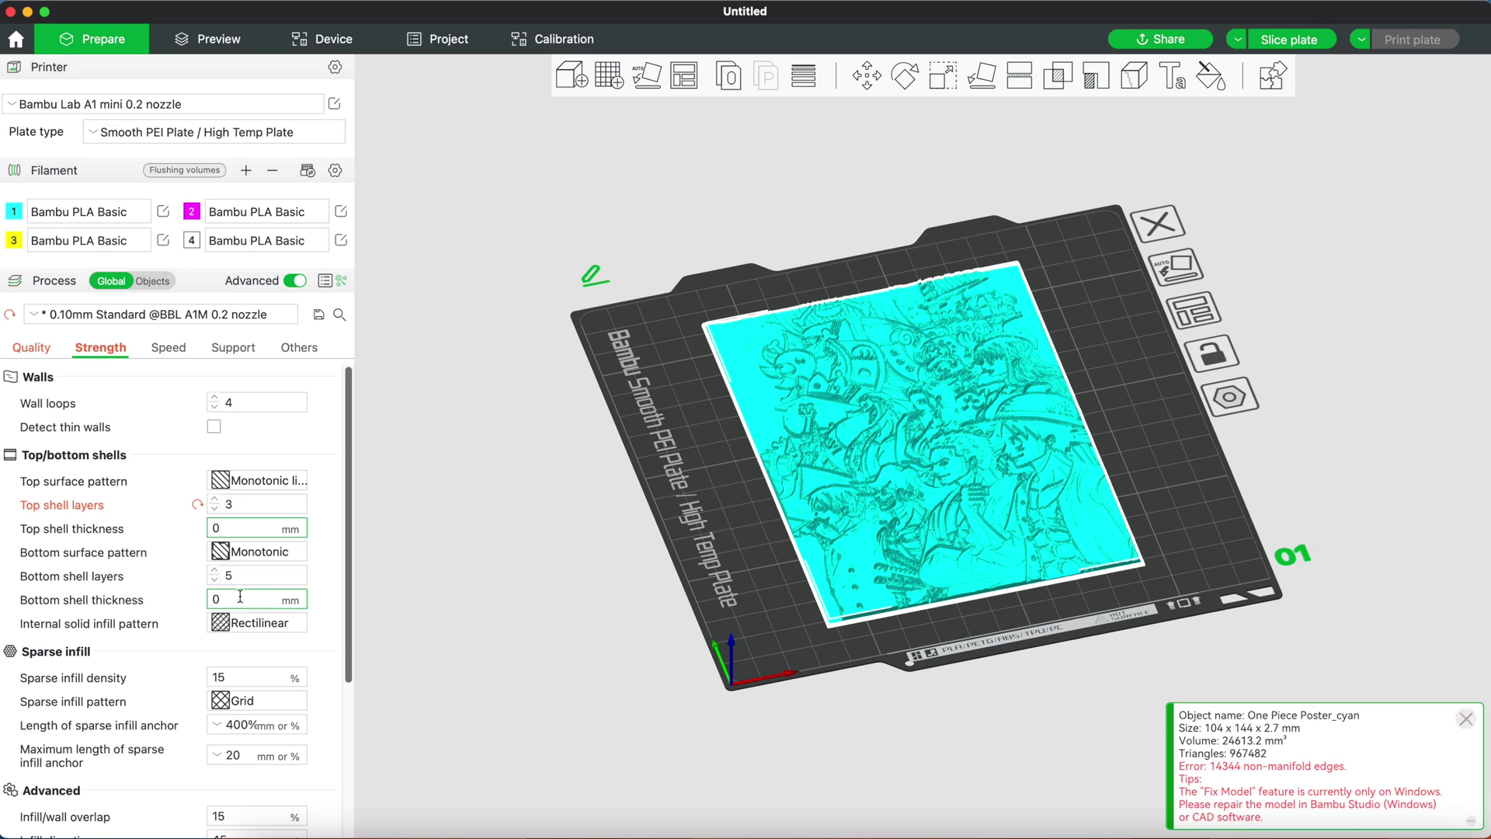
pyautogui.click(219, 574)
pyautogui.write('3')
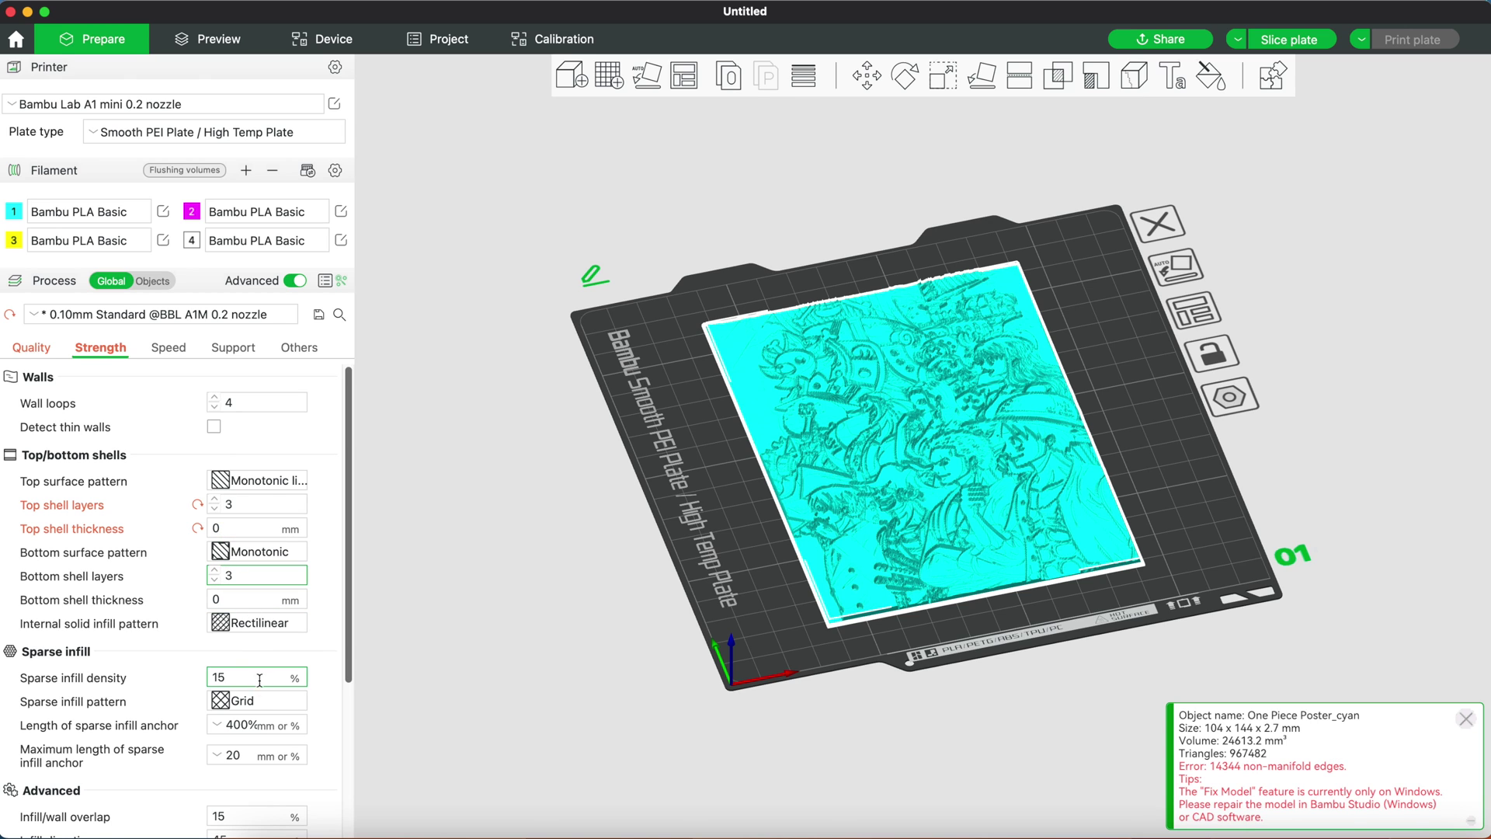
# Use Rectilinear sparse infill at 100% density
pyautogui.click(256, 700)
pyautogui.click(297, 281)
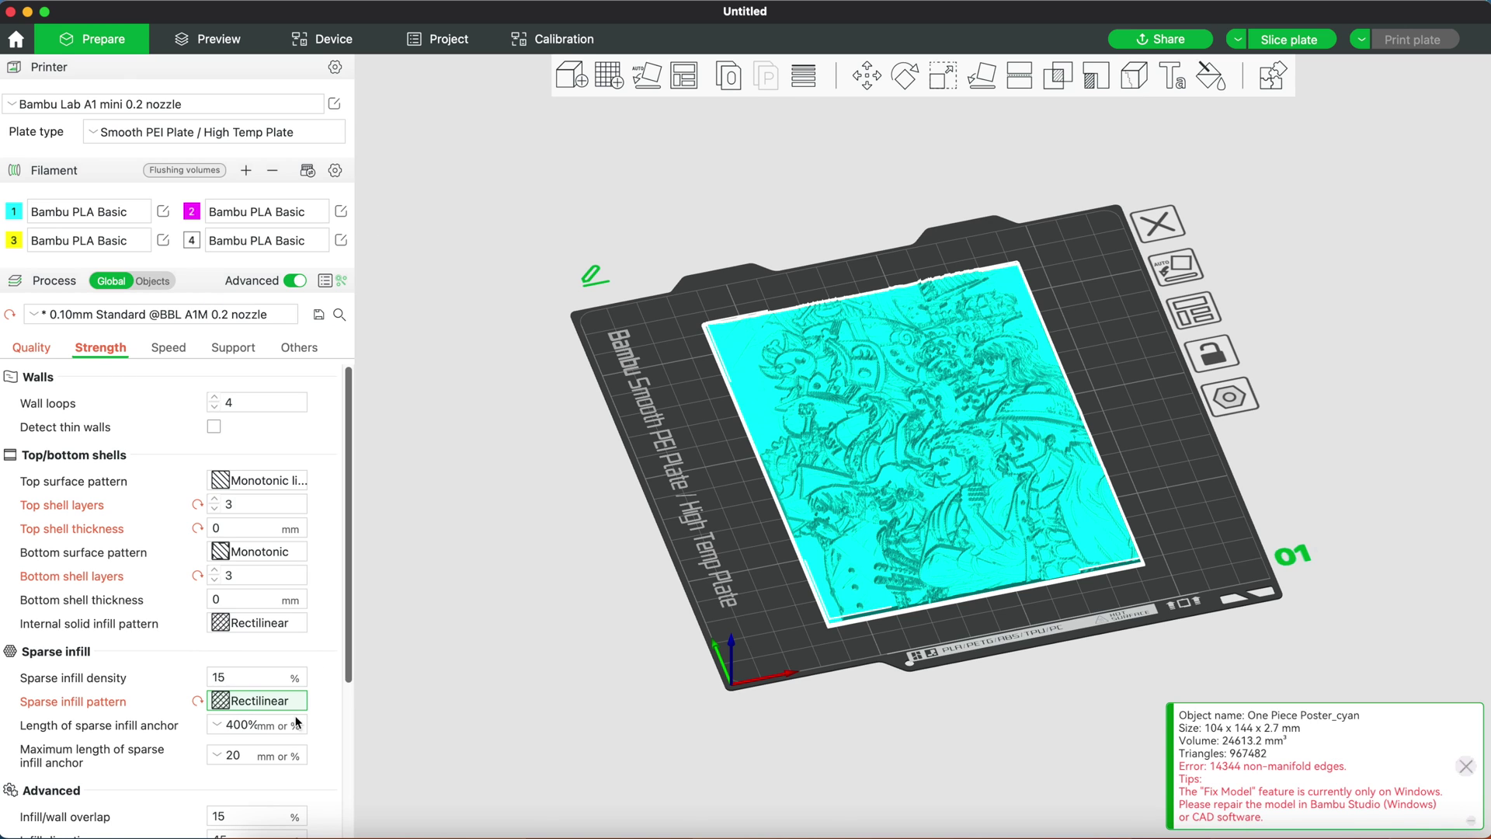
pyautogui.write('100')
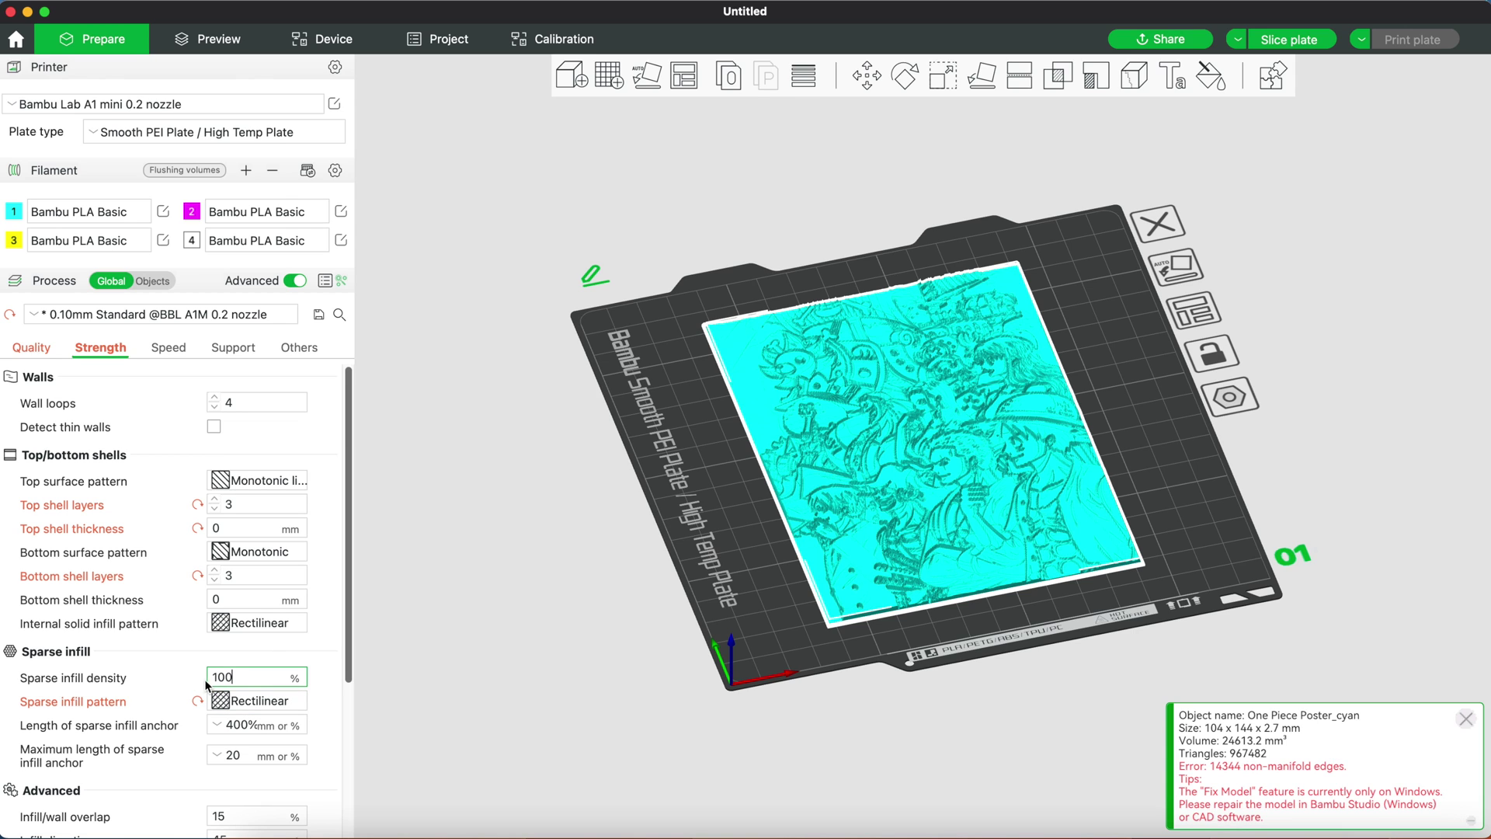
pyautogui.click(334, 673)
# Expand the poster's parts and assign filament 2 to magenta and filament 3 to yellow
pyautogui.click(151, 281)
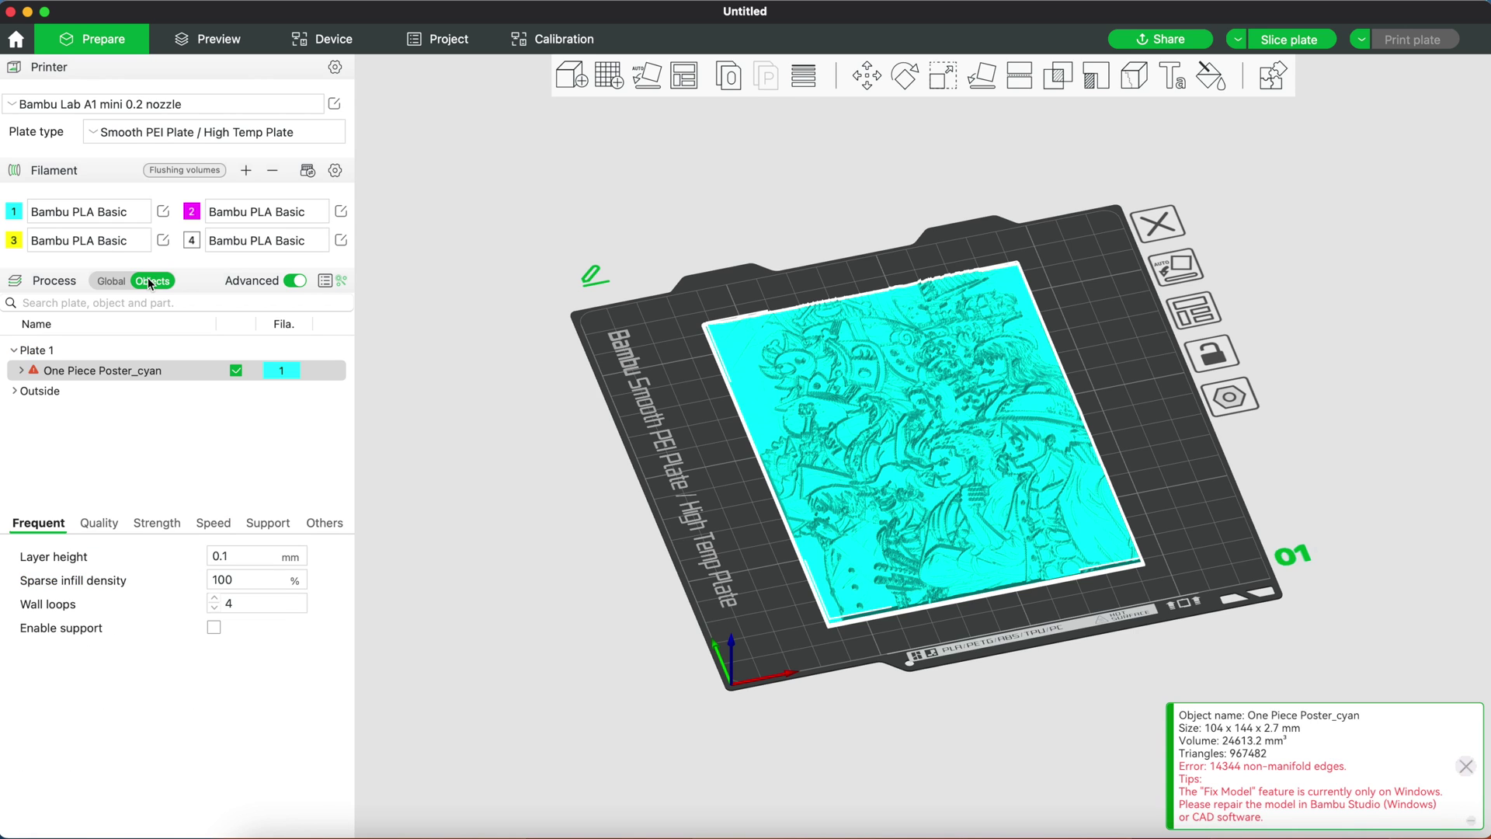
pyautogui.click(21, 371)
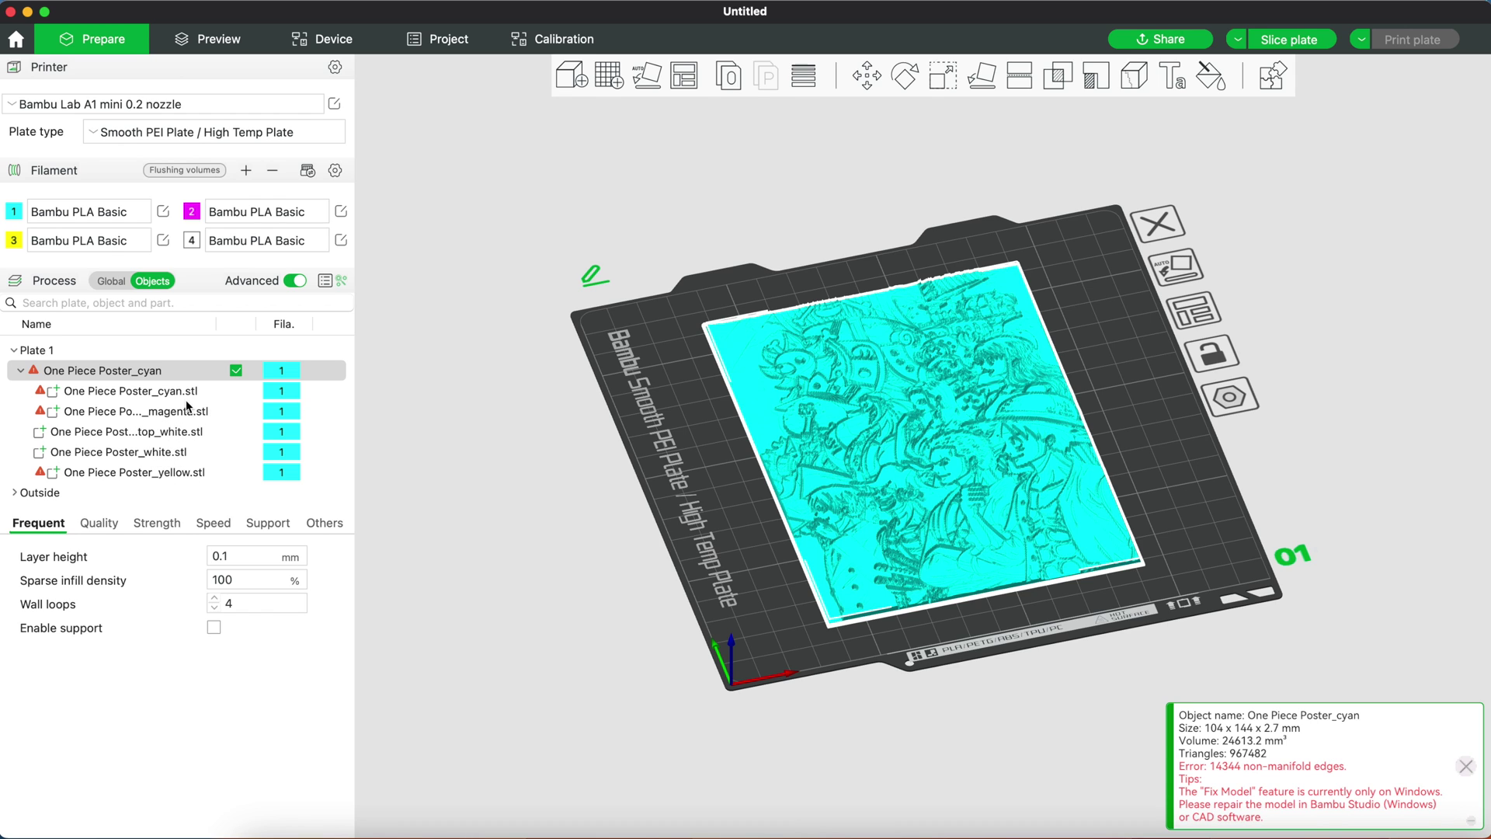
pyautogui.click(282, 412)
pyautogui.click(282, 412)
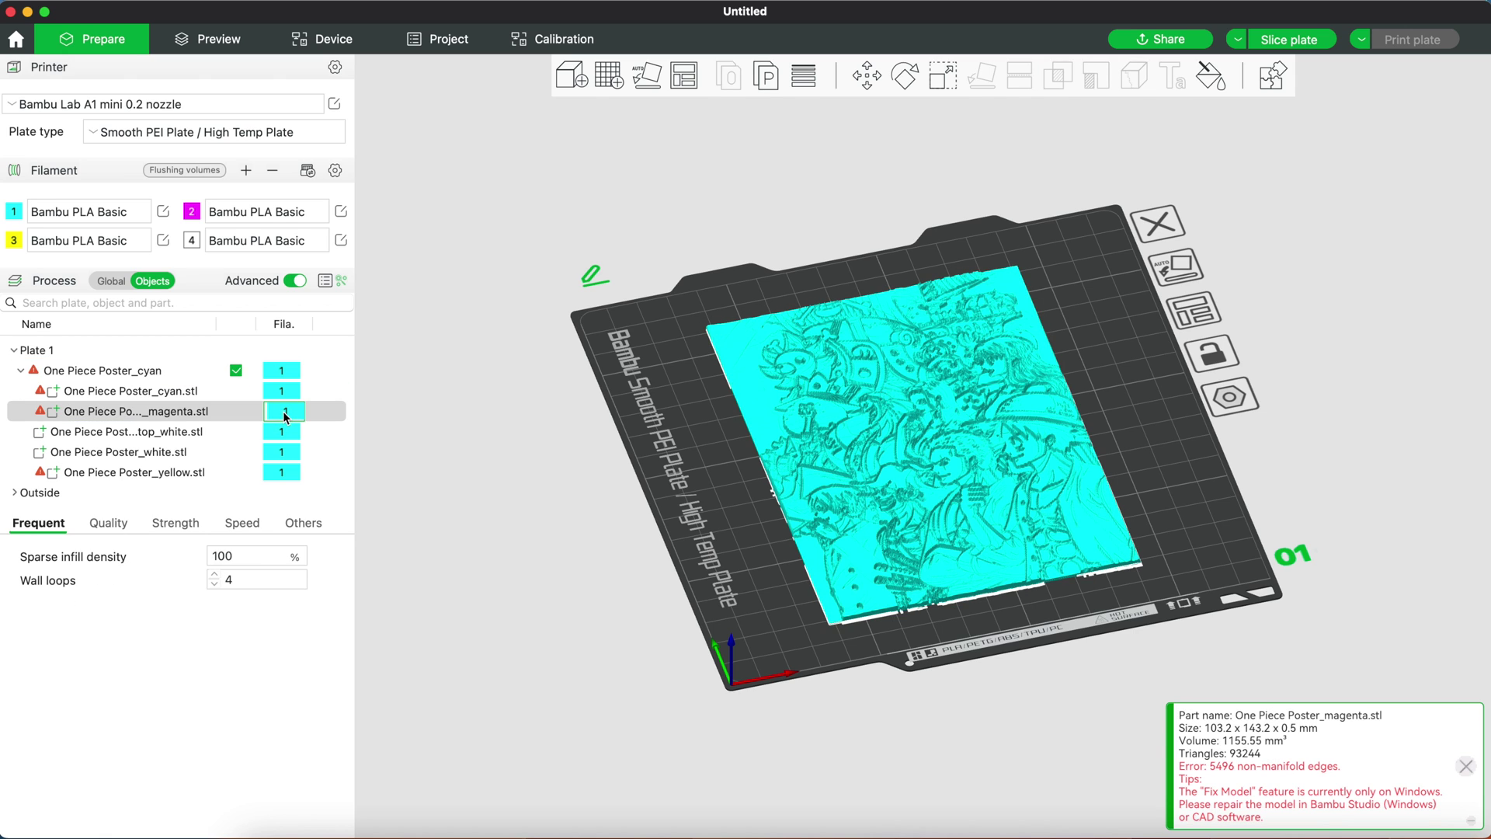
pyautogui.click(283, 411)
pyautogui.click(285, 464)
pyautogui.click(281, 466)
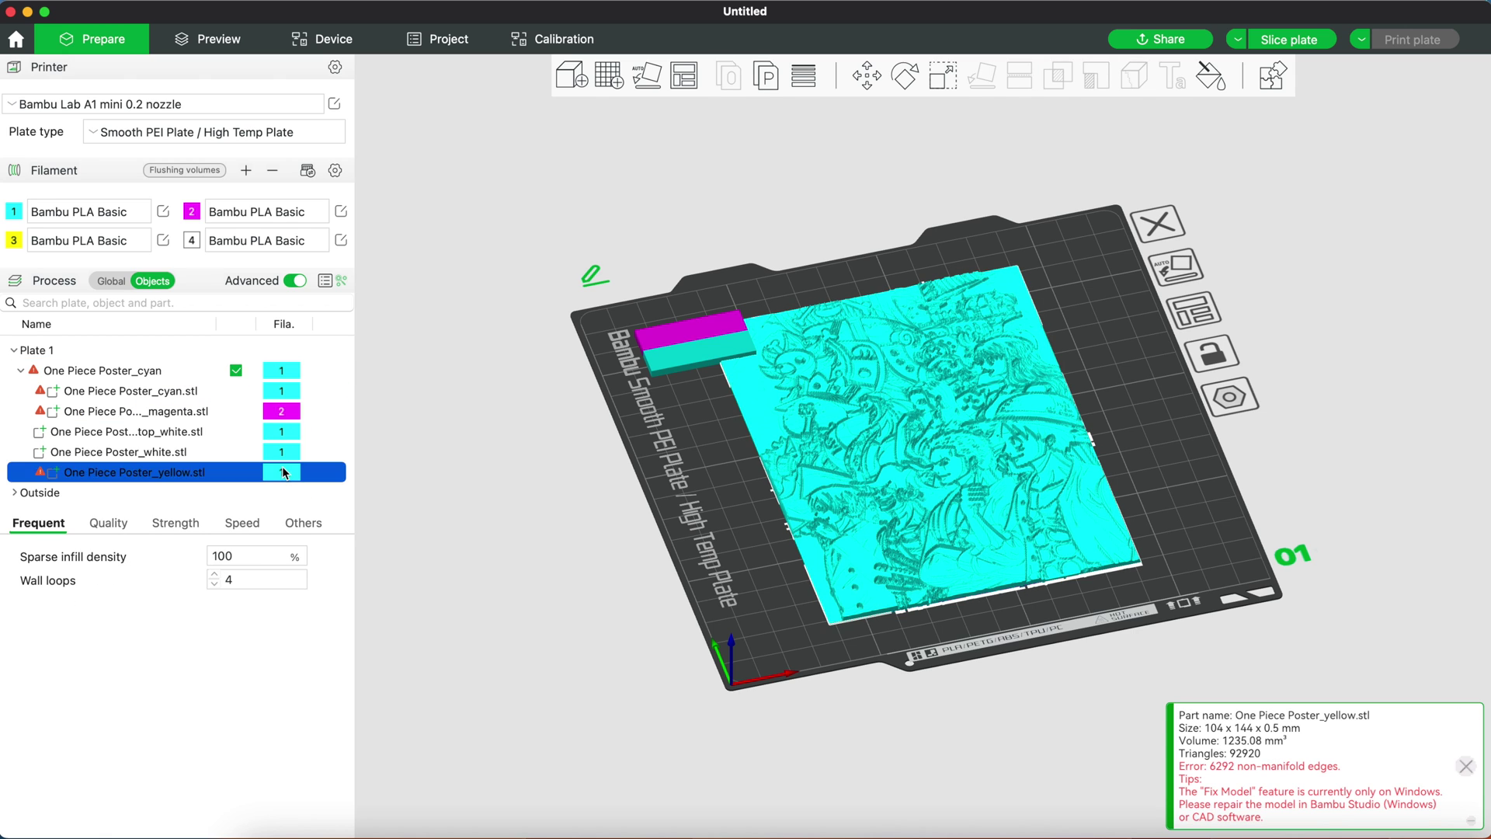
pyautogui.click(282, 468)
pyautogui.click(284, 553)
# Assign filament 4 to both the top_white and white parts
pyautogui.click(281, 431)
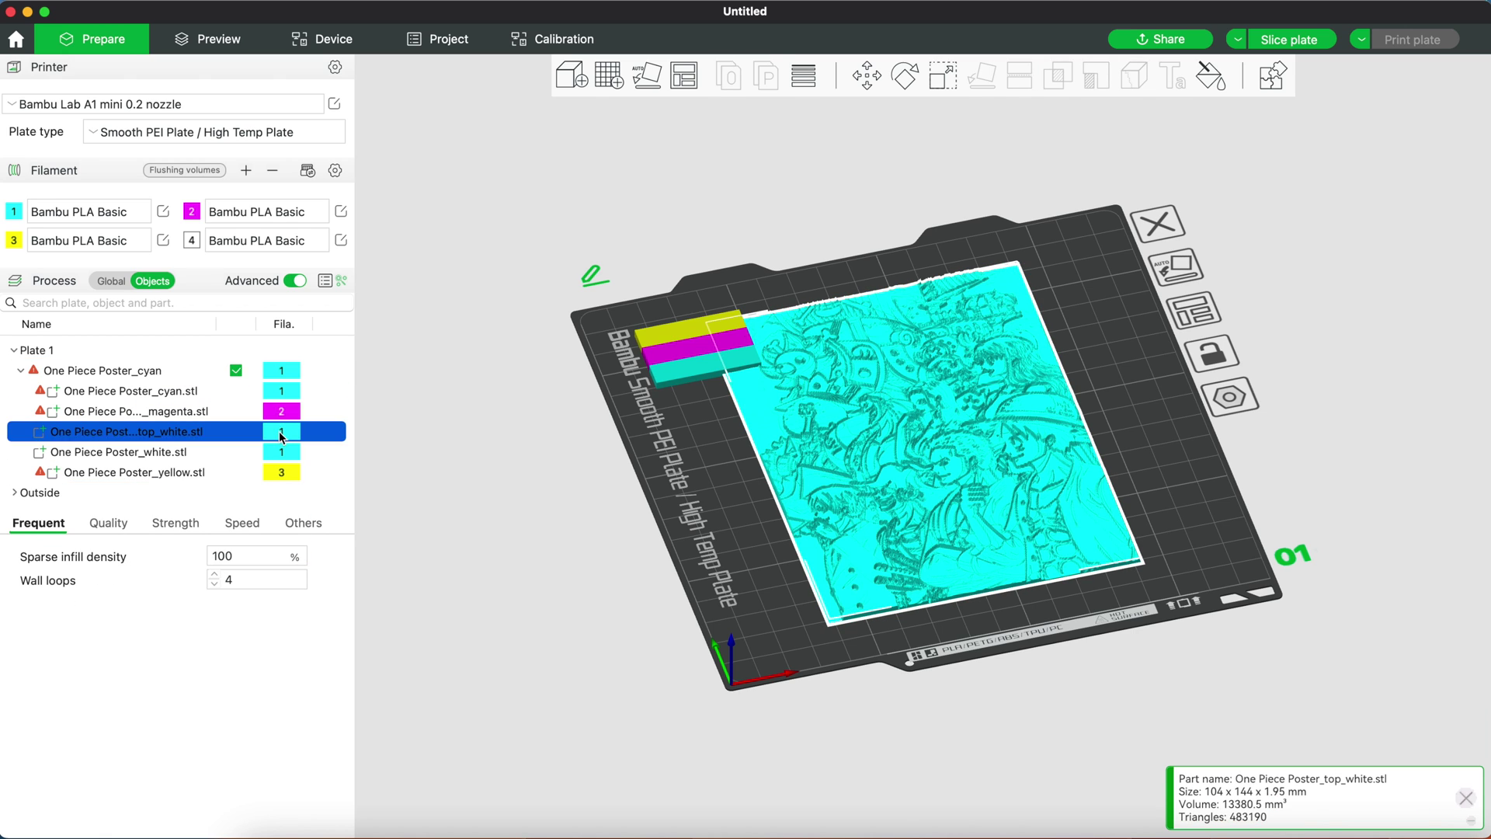
pyautogui.click(278, 430)
pyautogui.click(278, 431)
pyautogui.click(287, 525)
pyautogui.click(282, 451)
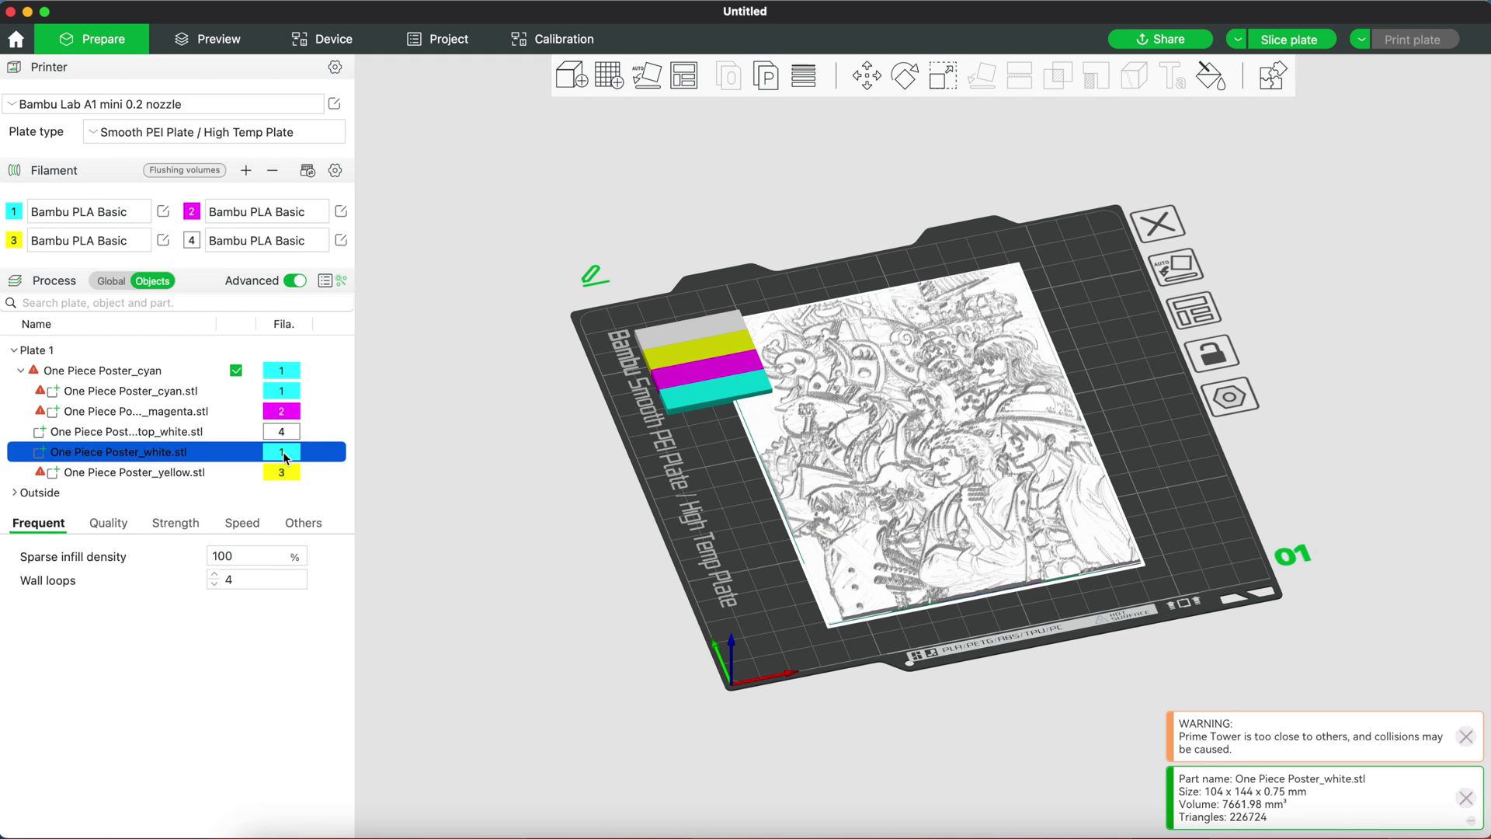
pyautogui.click(287, 453)
pyautogui.click(285, 558)
pyautogui.click(710, 378)
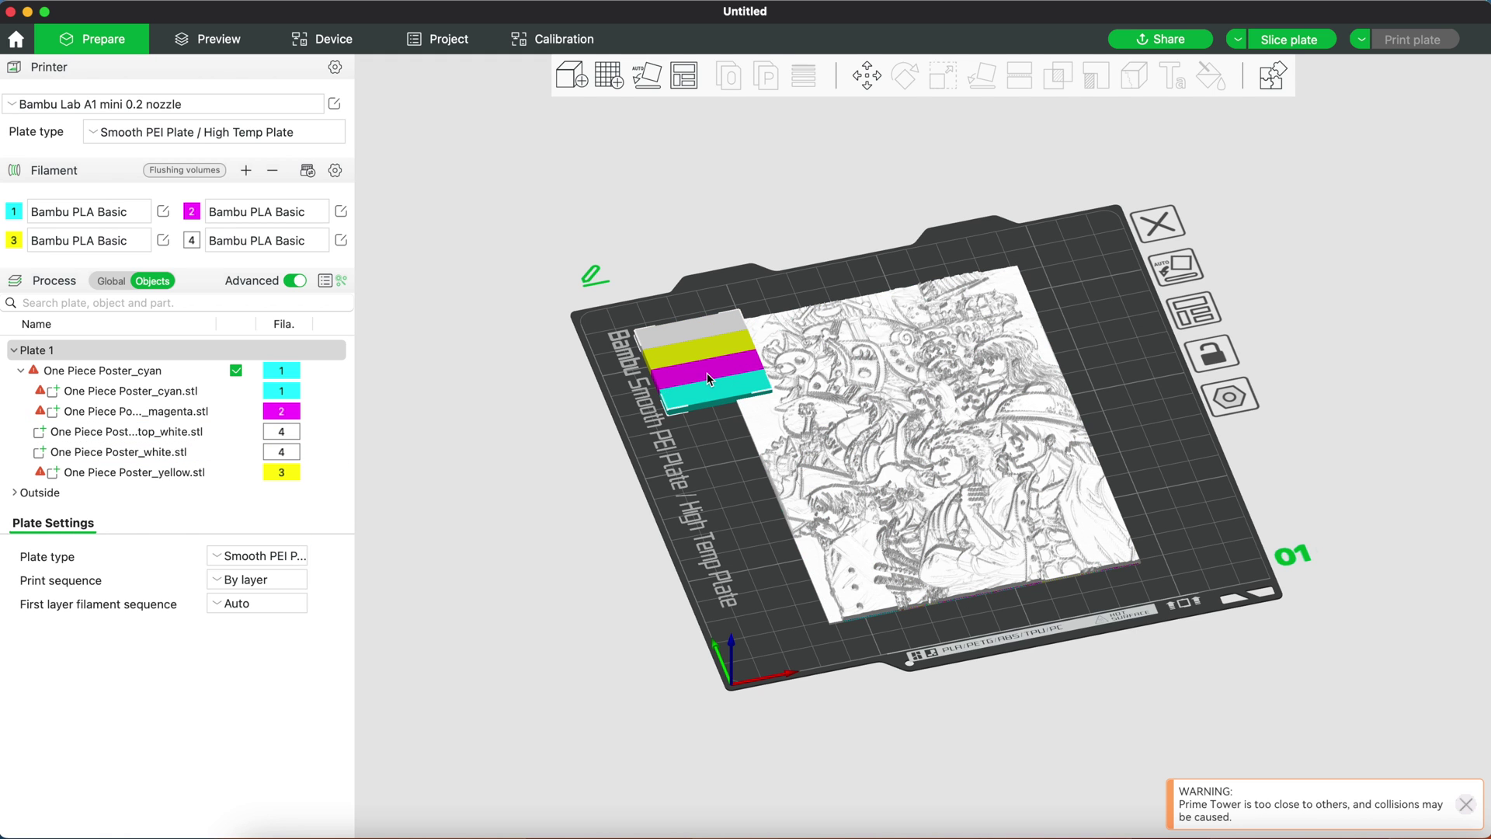
# Move the prime tower to the upper right, shift the poster left, and show global Others settings
pyautogui.moveTo(769, 374); pyautogui.dragTo(1114, 306)
pyautogui.moveTo(936, 463); pyautogui.dragTo(882, 471)
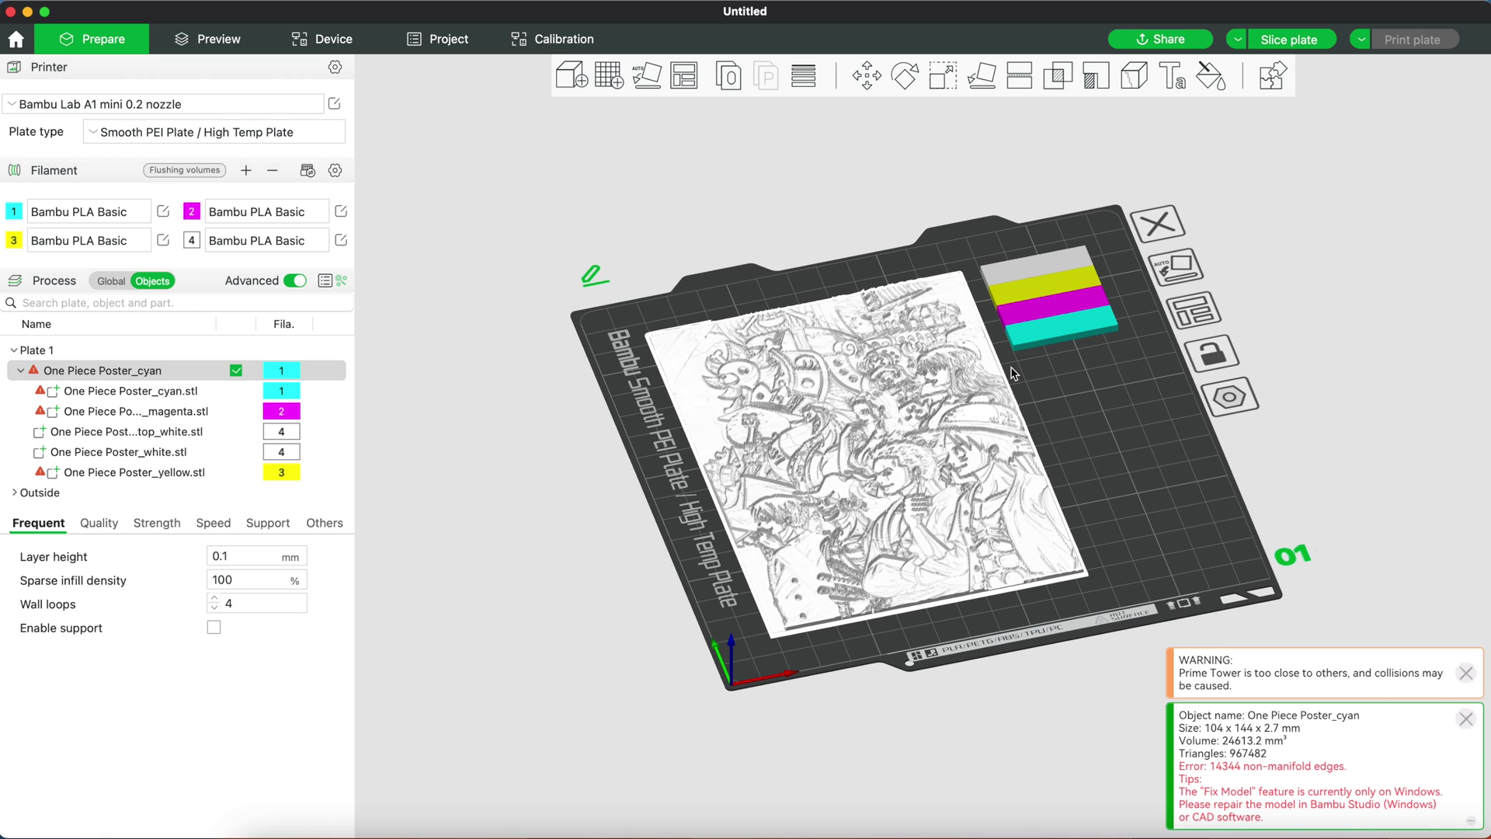
pyautogui.click(617, 344)
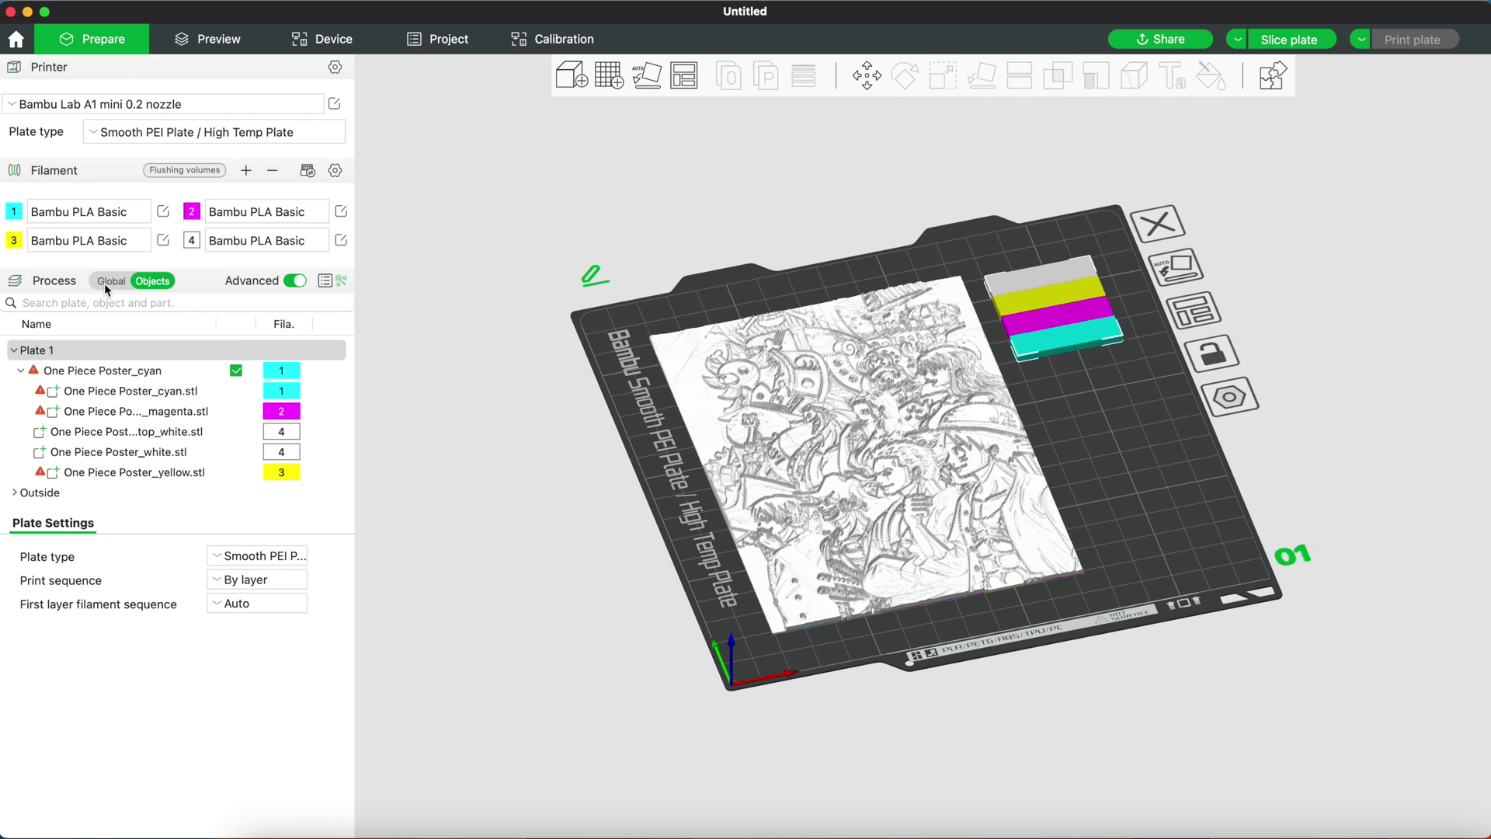
pyautogui.click(104, 283)
pyautogui.click(294, 349)
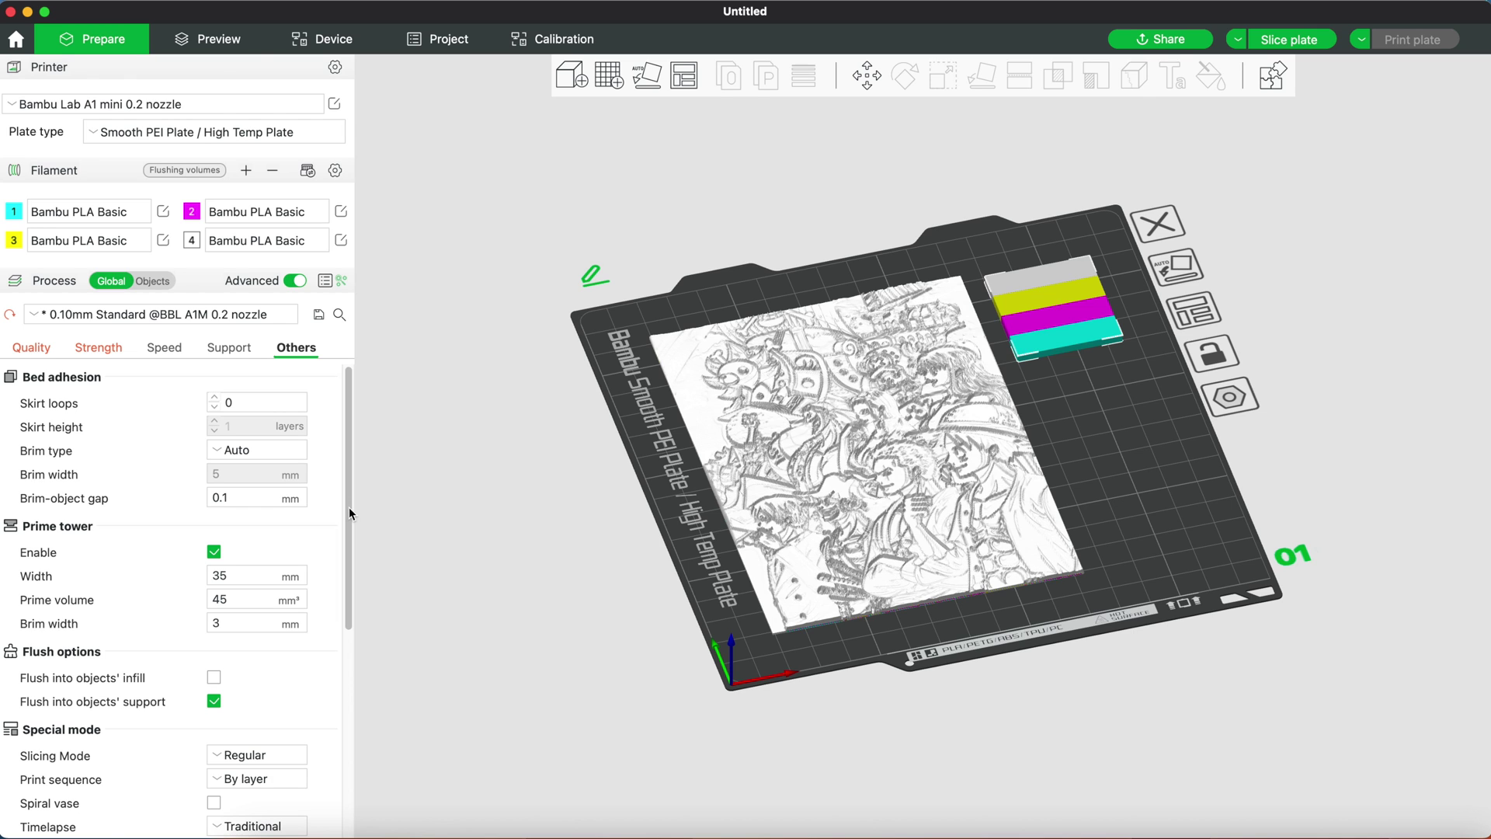
# Slice the plate (10h39m, 38.55 g) and send One Piece Poster_0.2 to the A1 Mini
pyautogui.click(1300, 44)
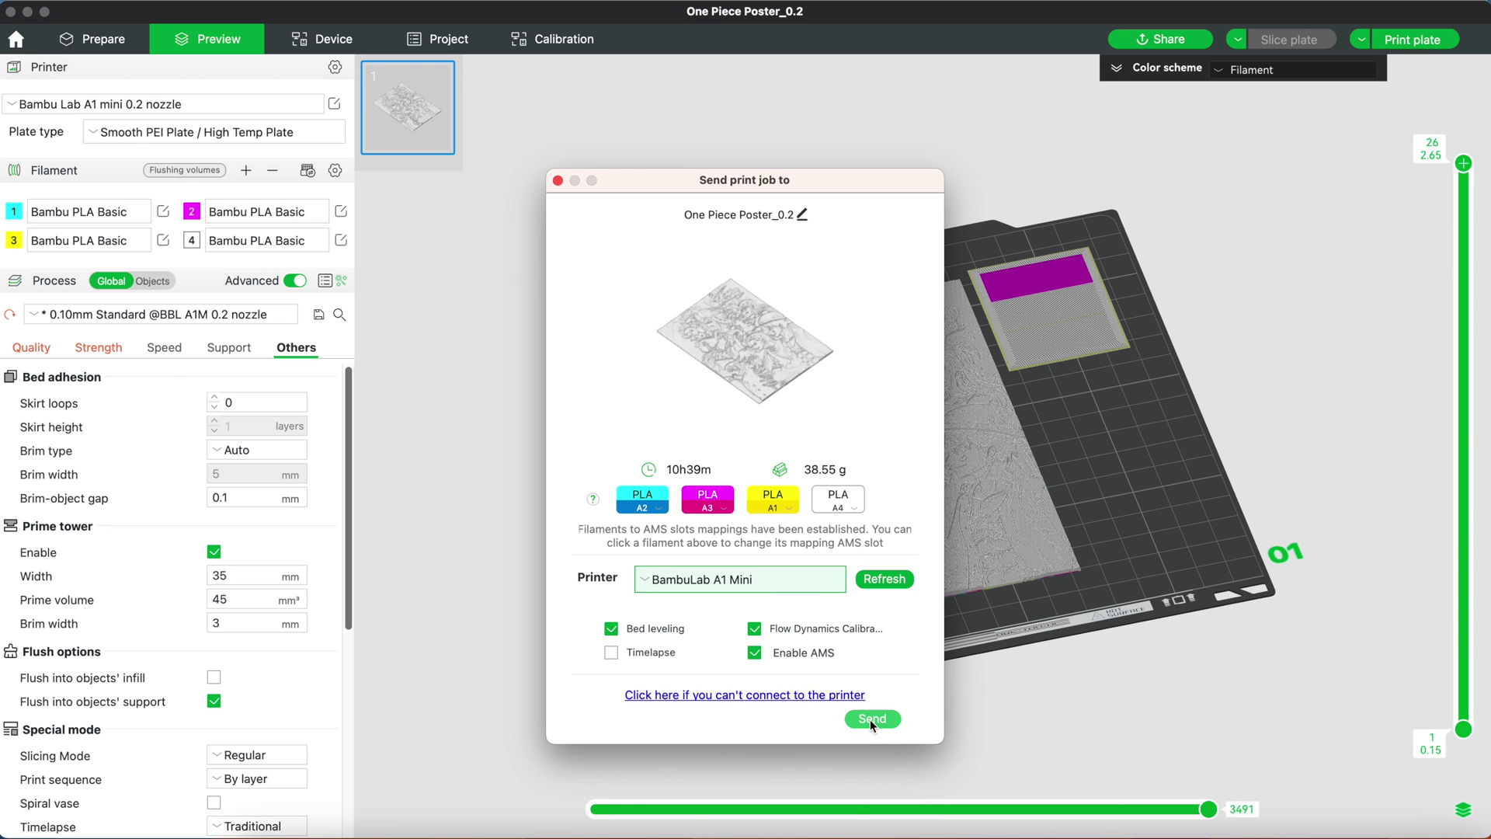
pyautogui.click(869, 719)
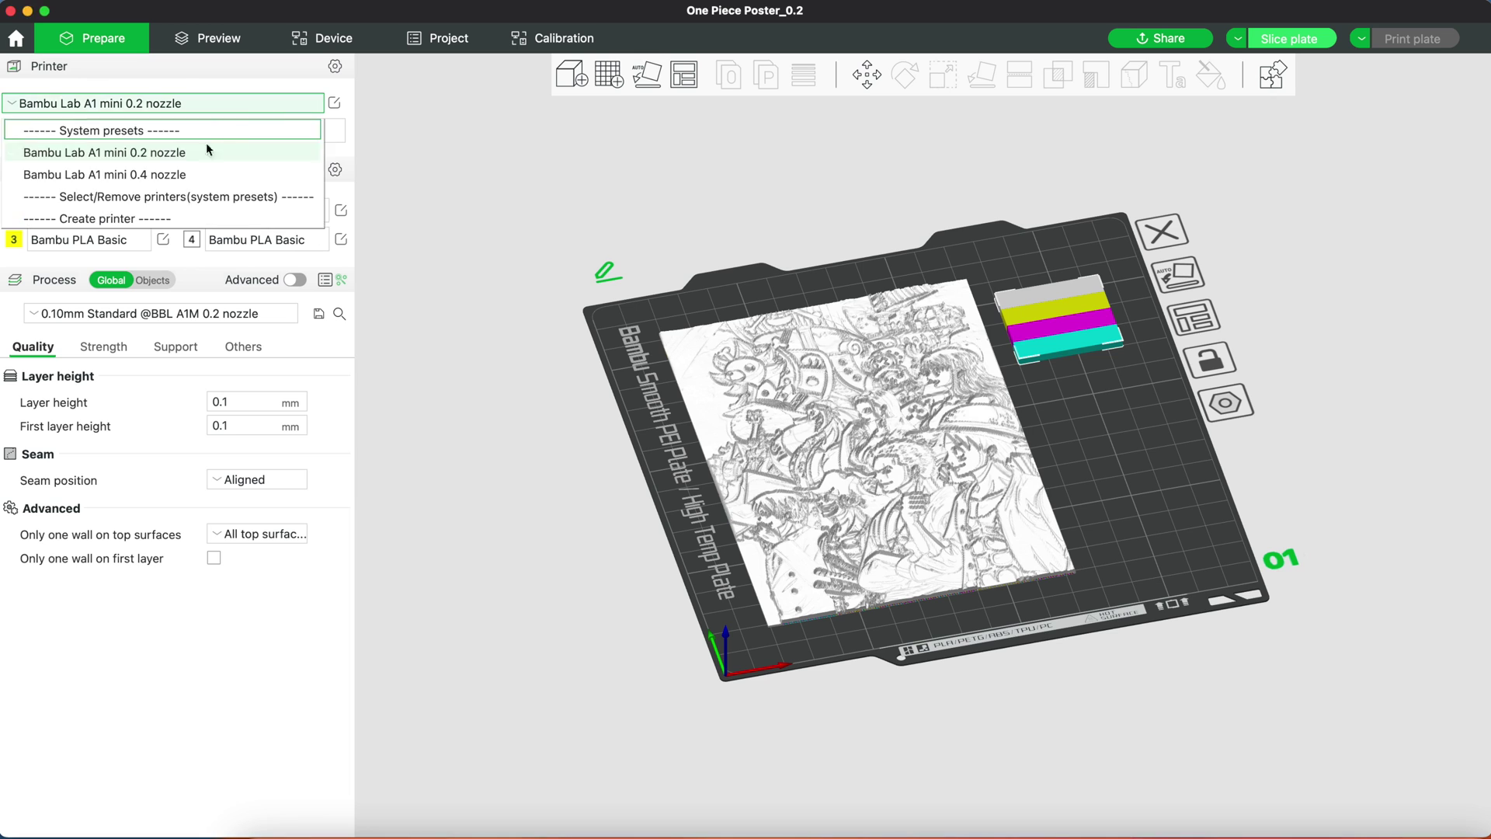
pyautogui.click(184, 174)
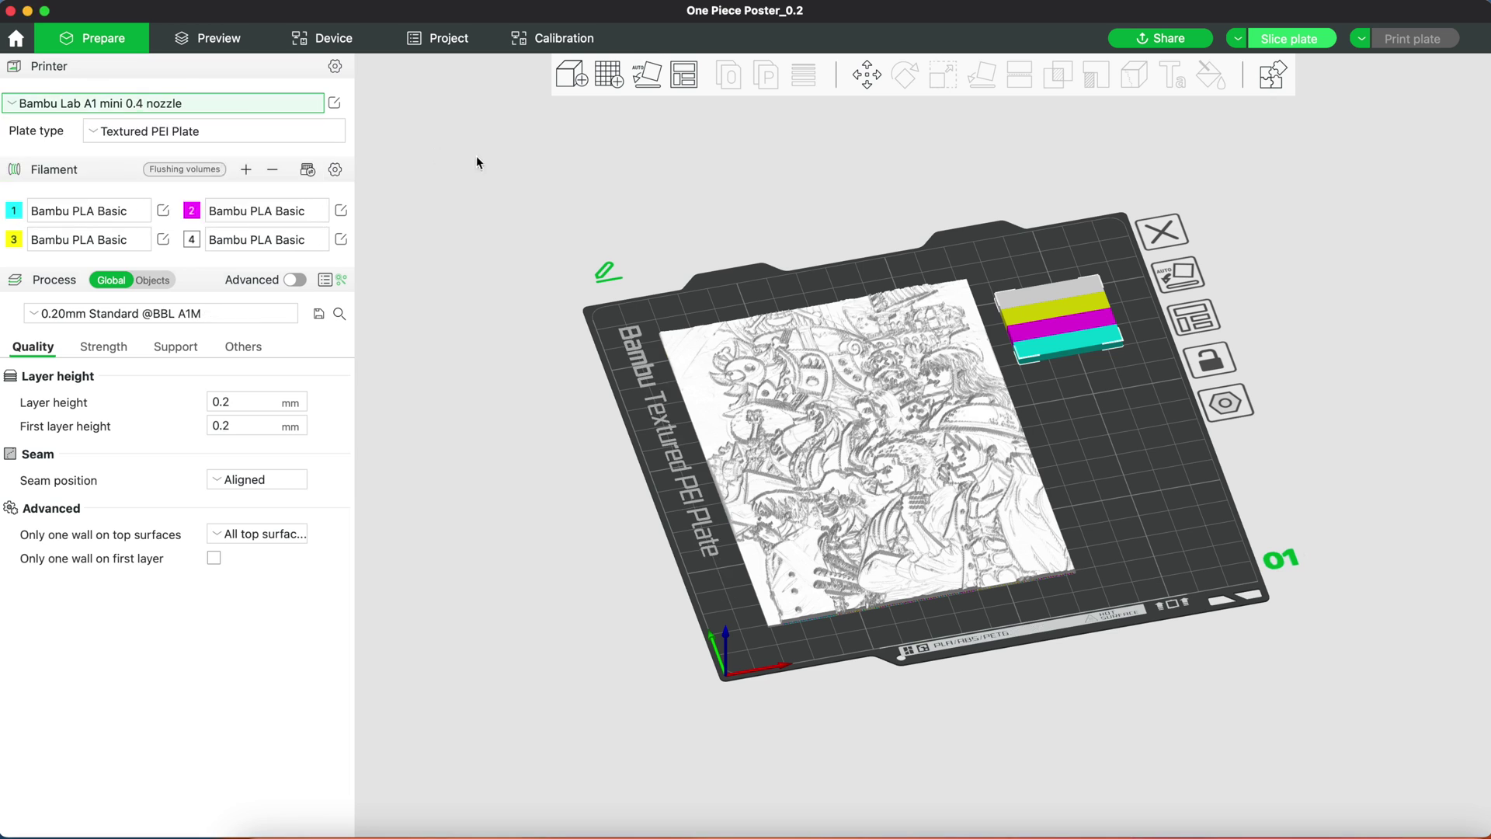
pyautogui.click(255, 138)
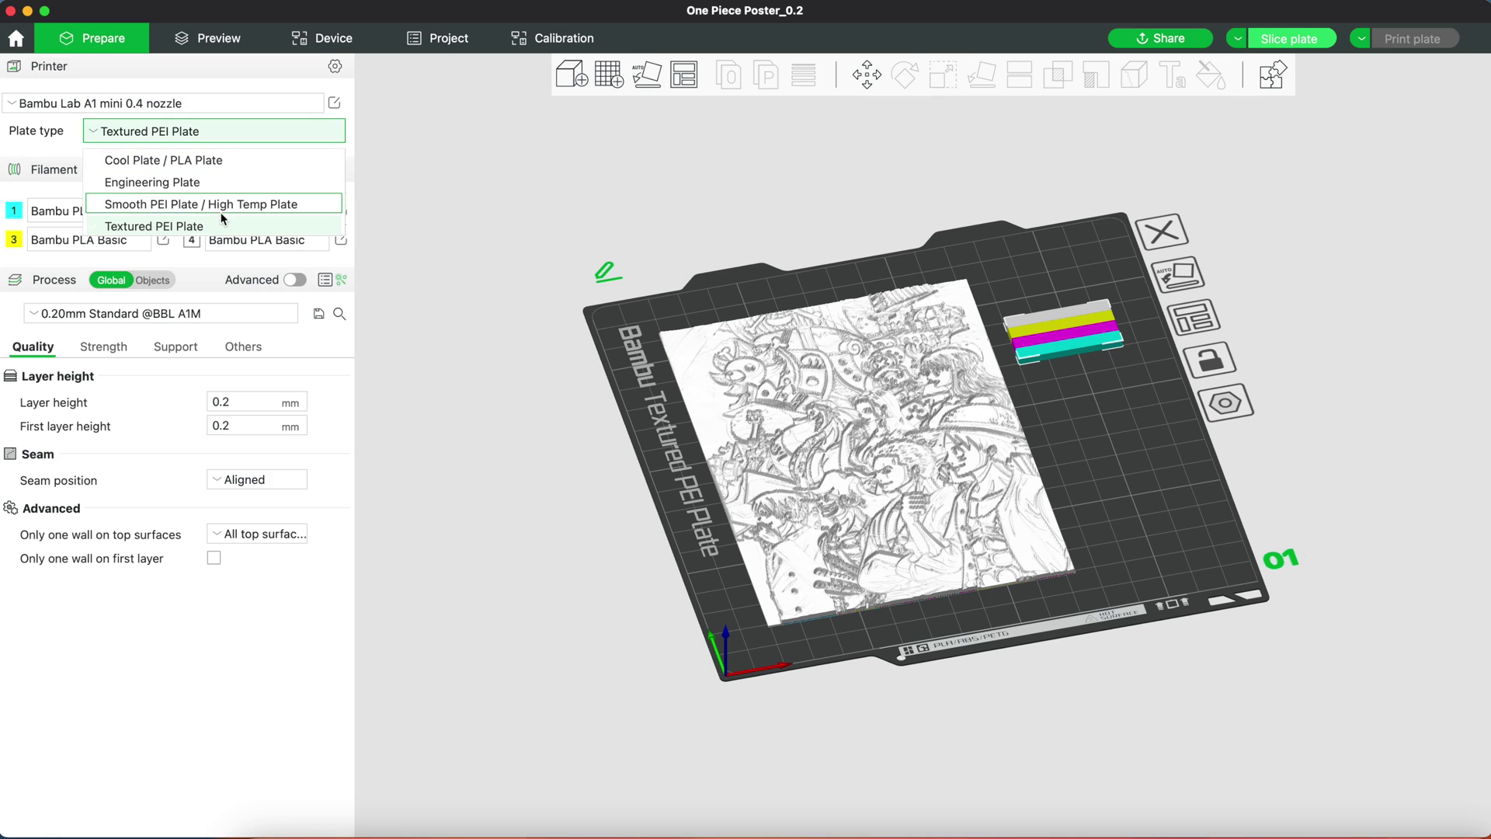
pyautogui.click(208, 229)
pyautogui.click(166, 313)
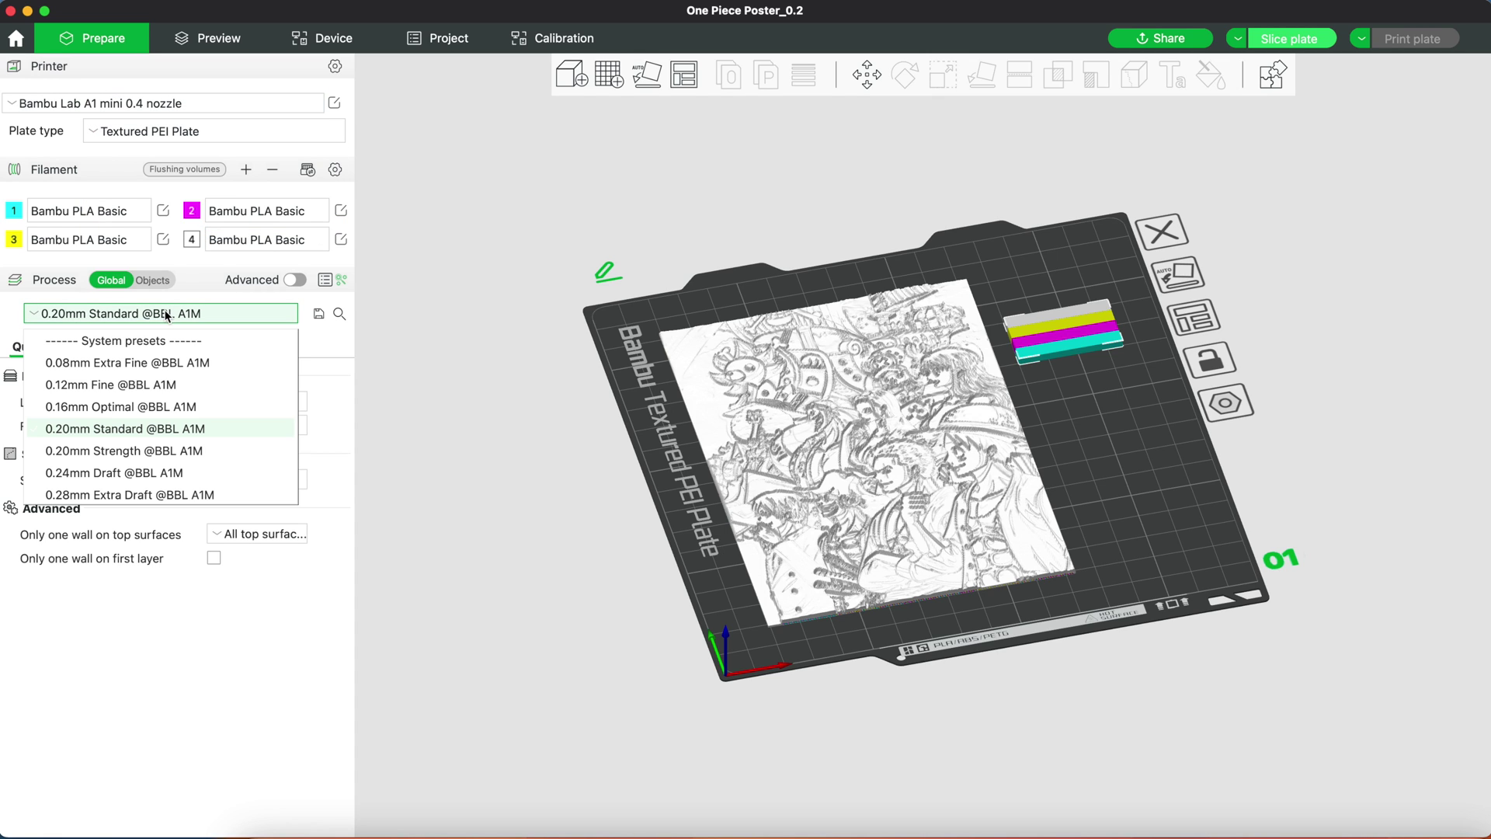
pyautogui.click(114, 384)
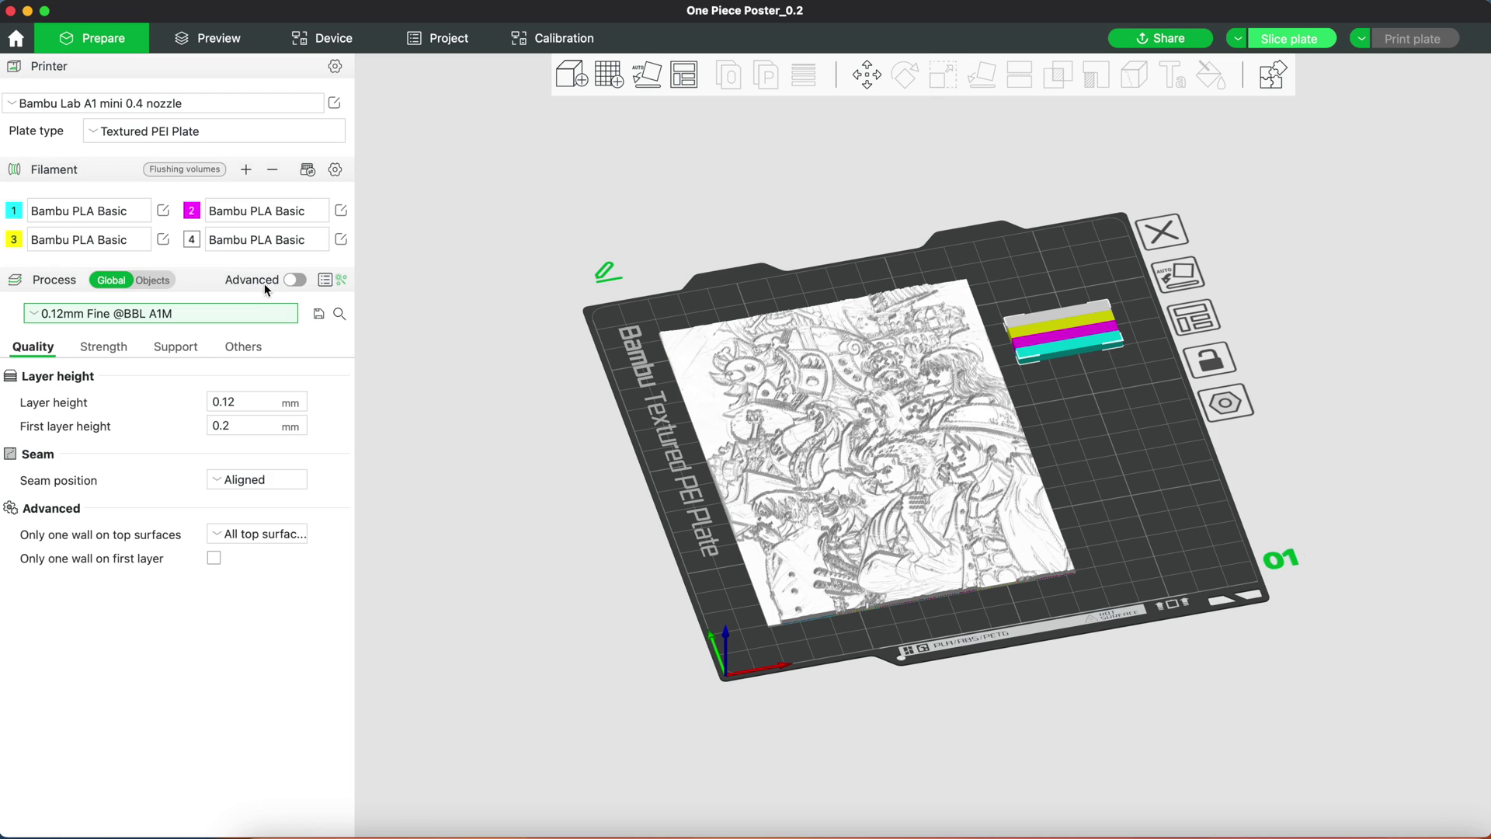
# With advanced settings shown, set first layer height to 0.15 and the wall generator to Arachne
pyautogui.click(293, 281)
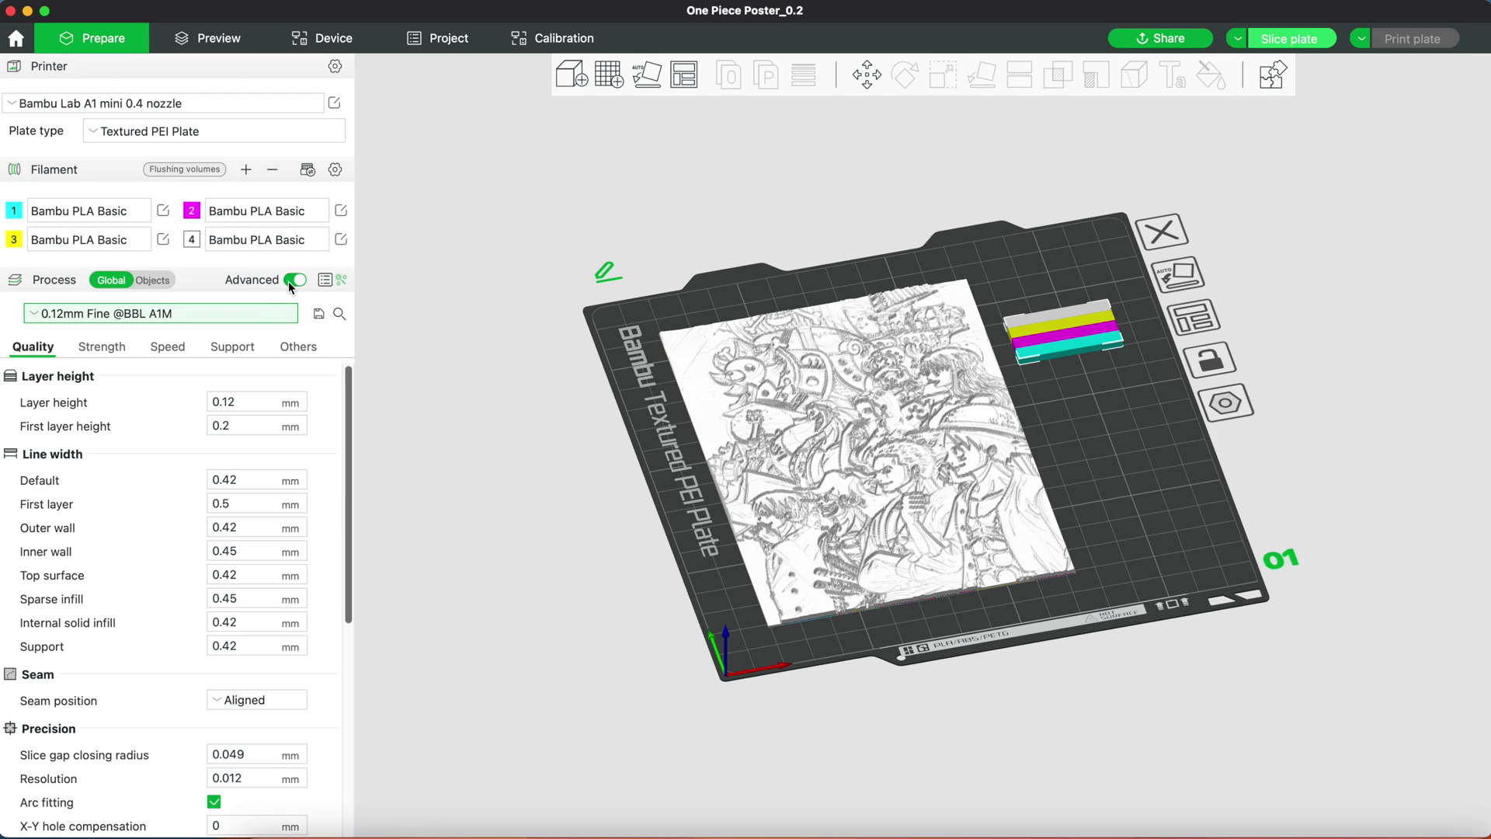
pyautogui.doubleClick(223, 426)
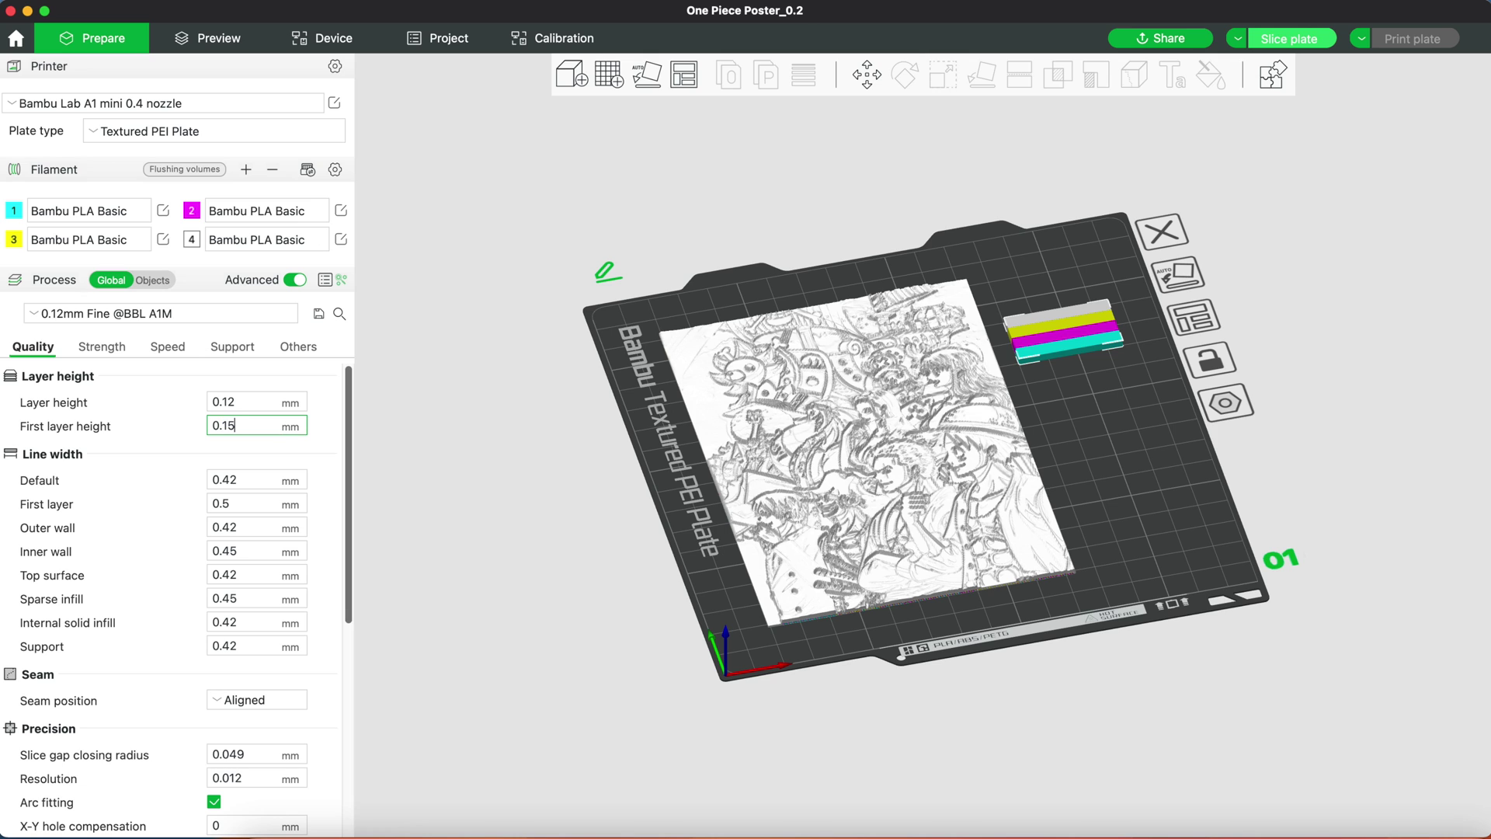
pyautogui.moveTo(349, 413); pyautogui.dragTo(323, 641)
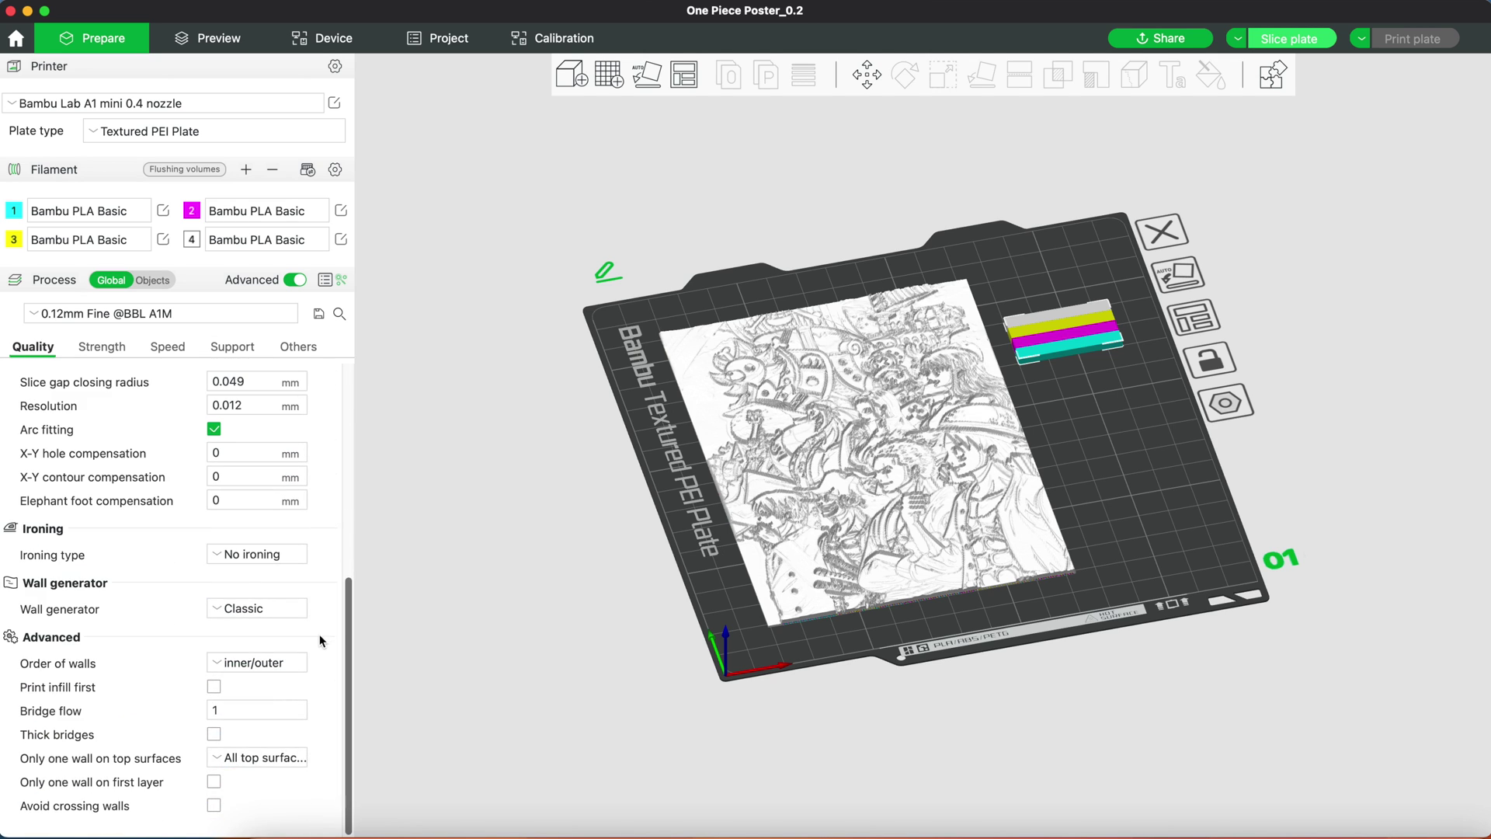
pyautogui.click(259, 609)
pyautogui.click(250, 656)
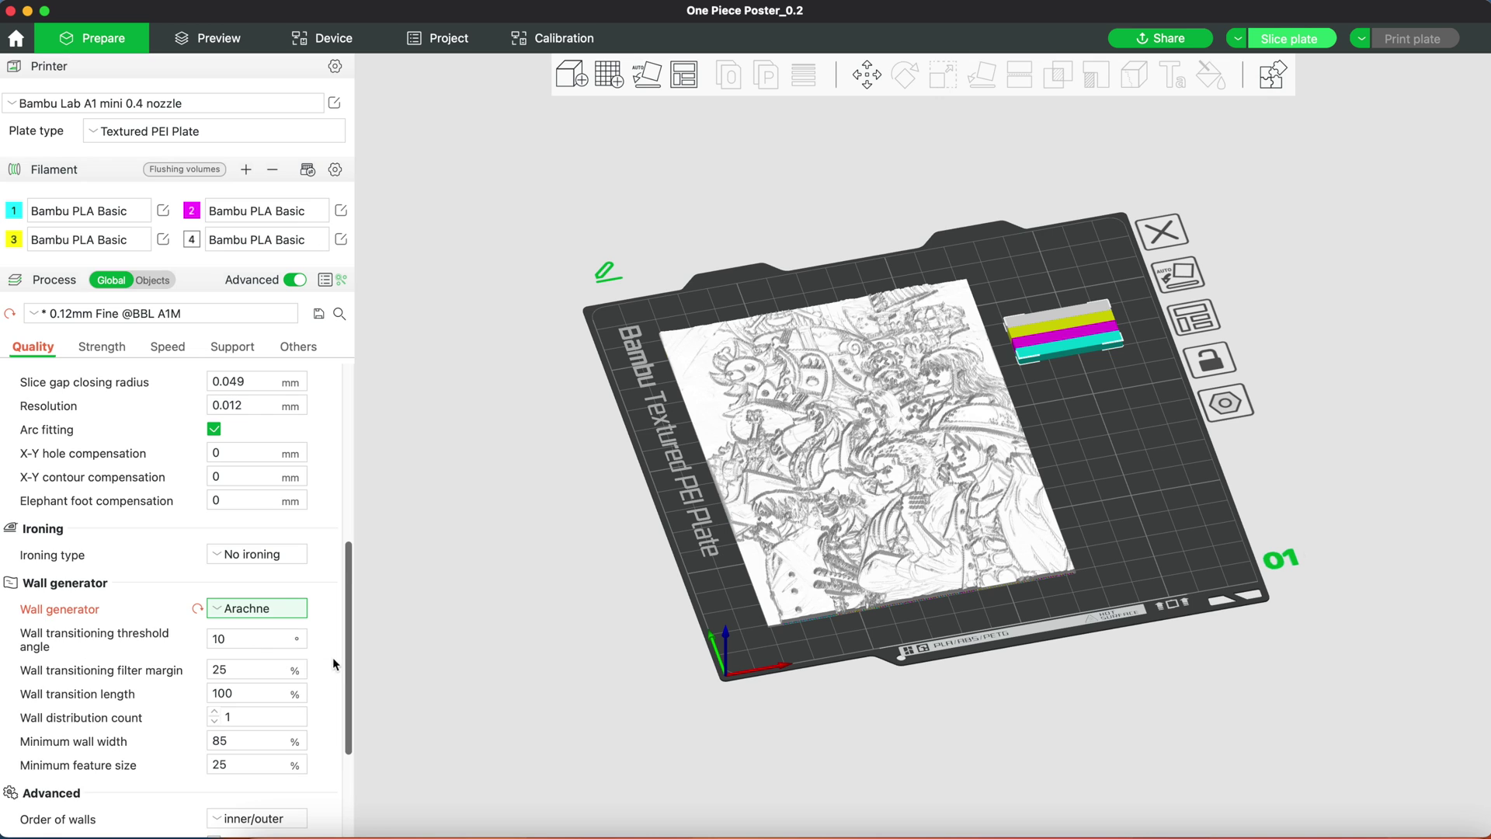
# Under Strength, set 4 wall loops, 3 top shell layers and 0 mm top shell thickness
pyautogui.scroll(10, 348, 656)
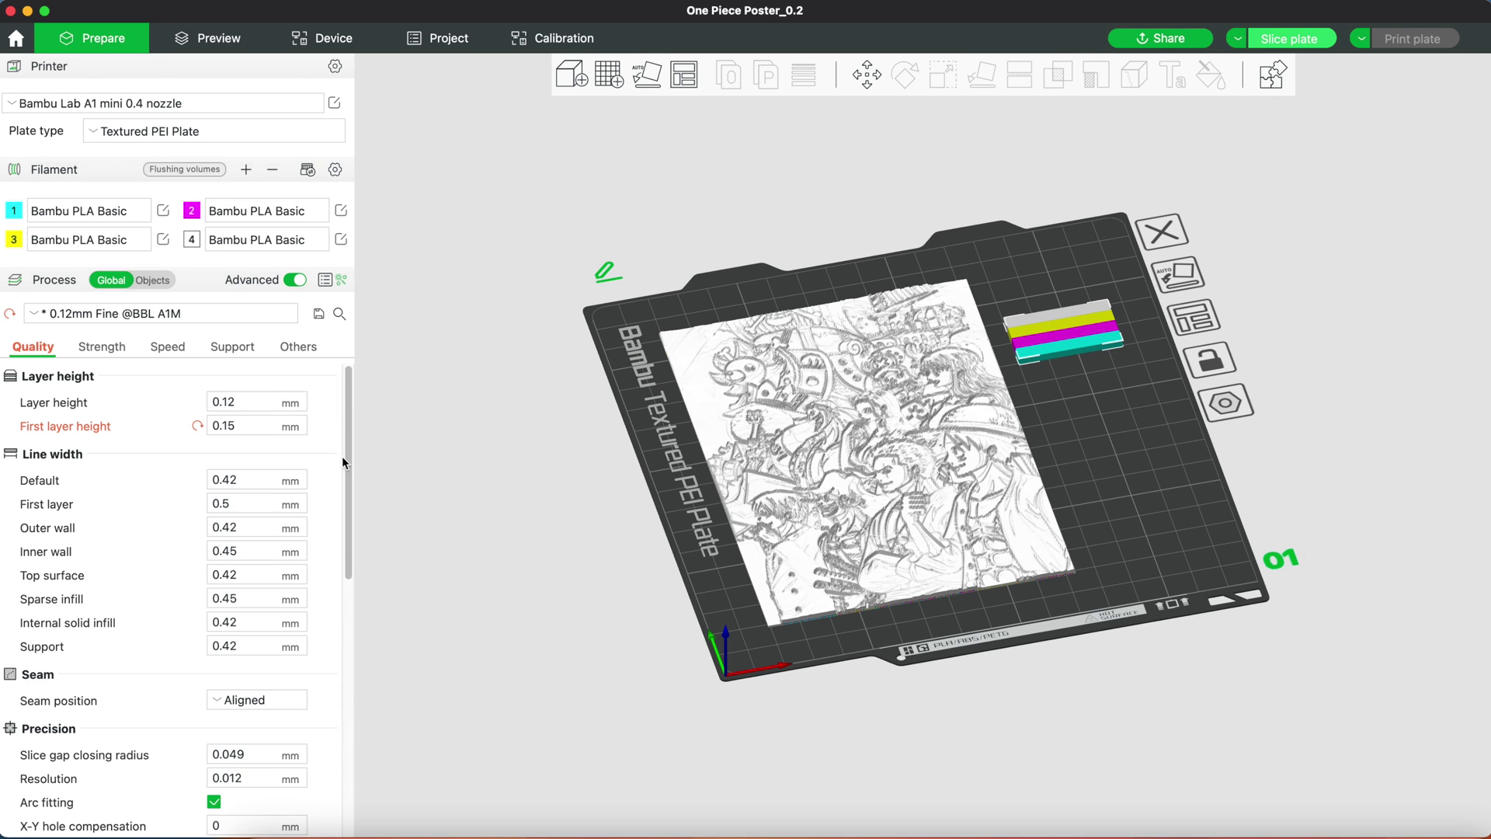
pyautogui.click(101, 347)
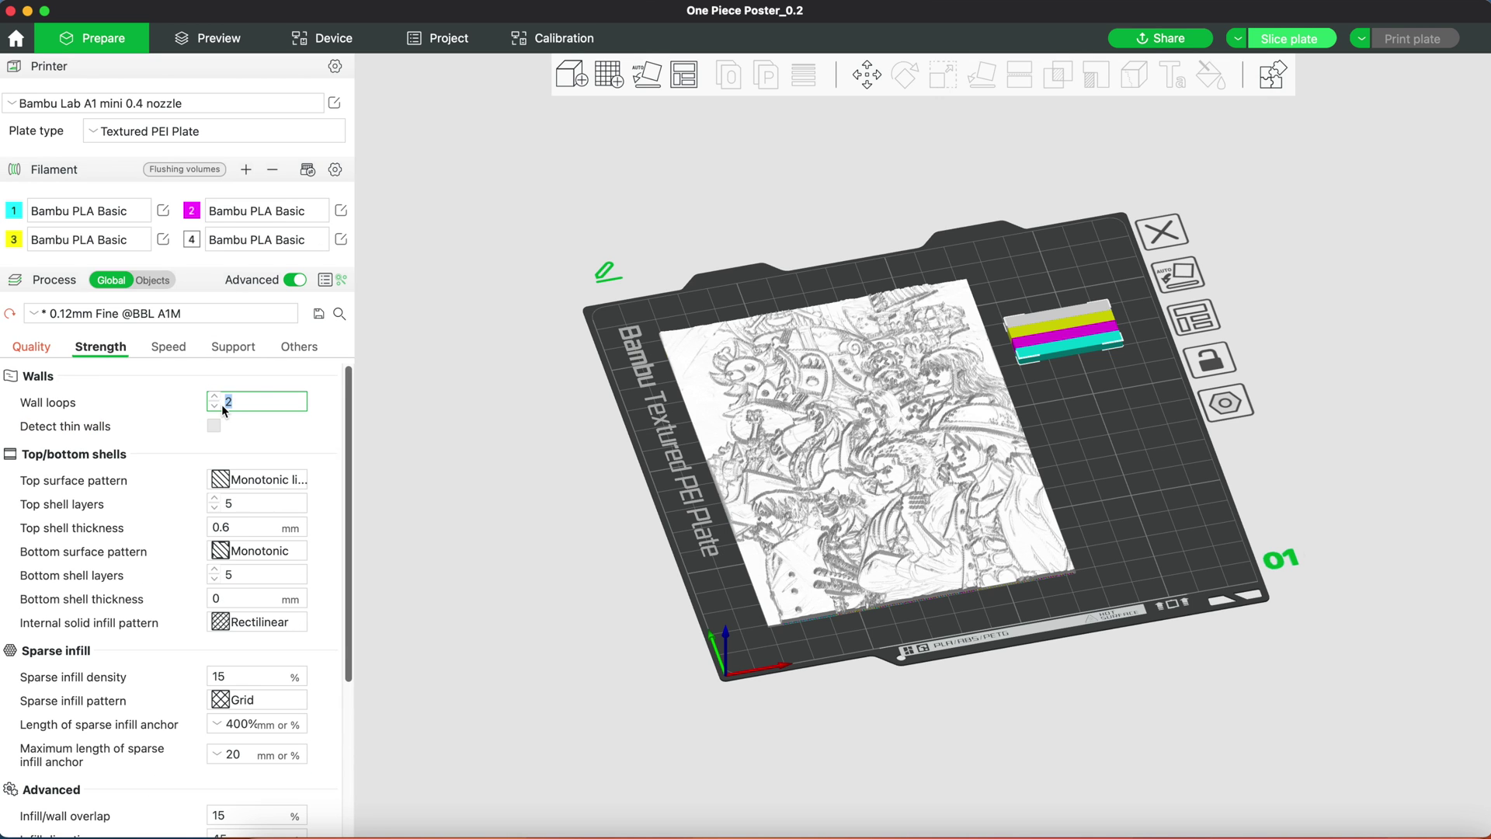
pyautogui.write('4')
pyautogui.click(215, 505)
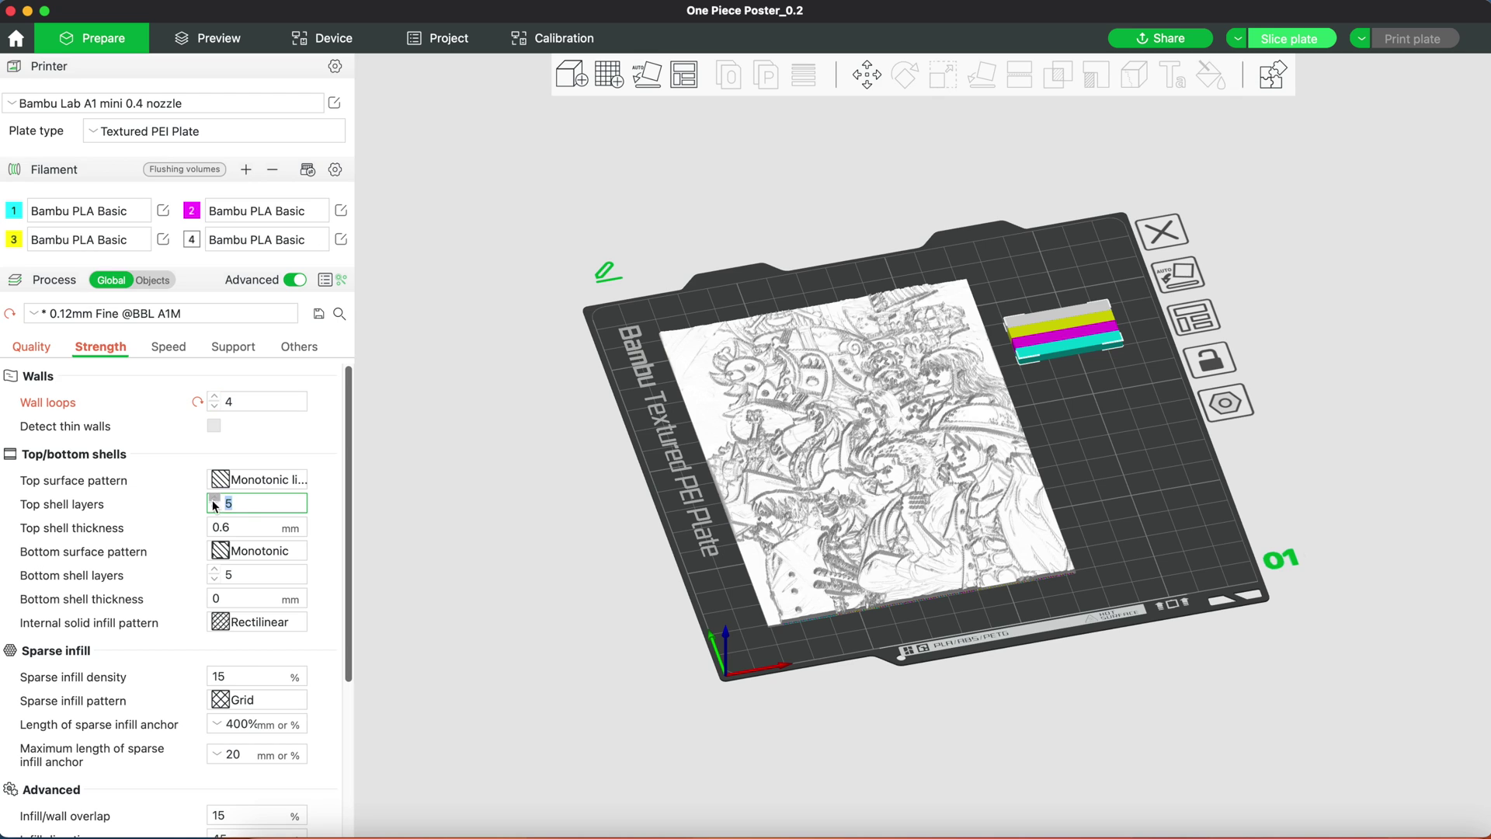
pyautogui.click(252, 531)
pyautogui.write('0')
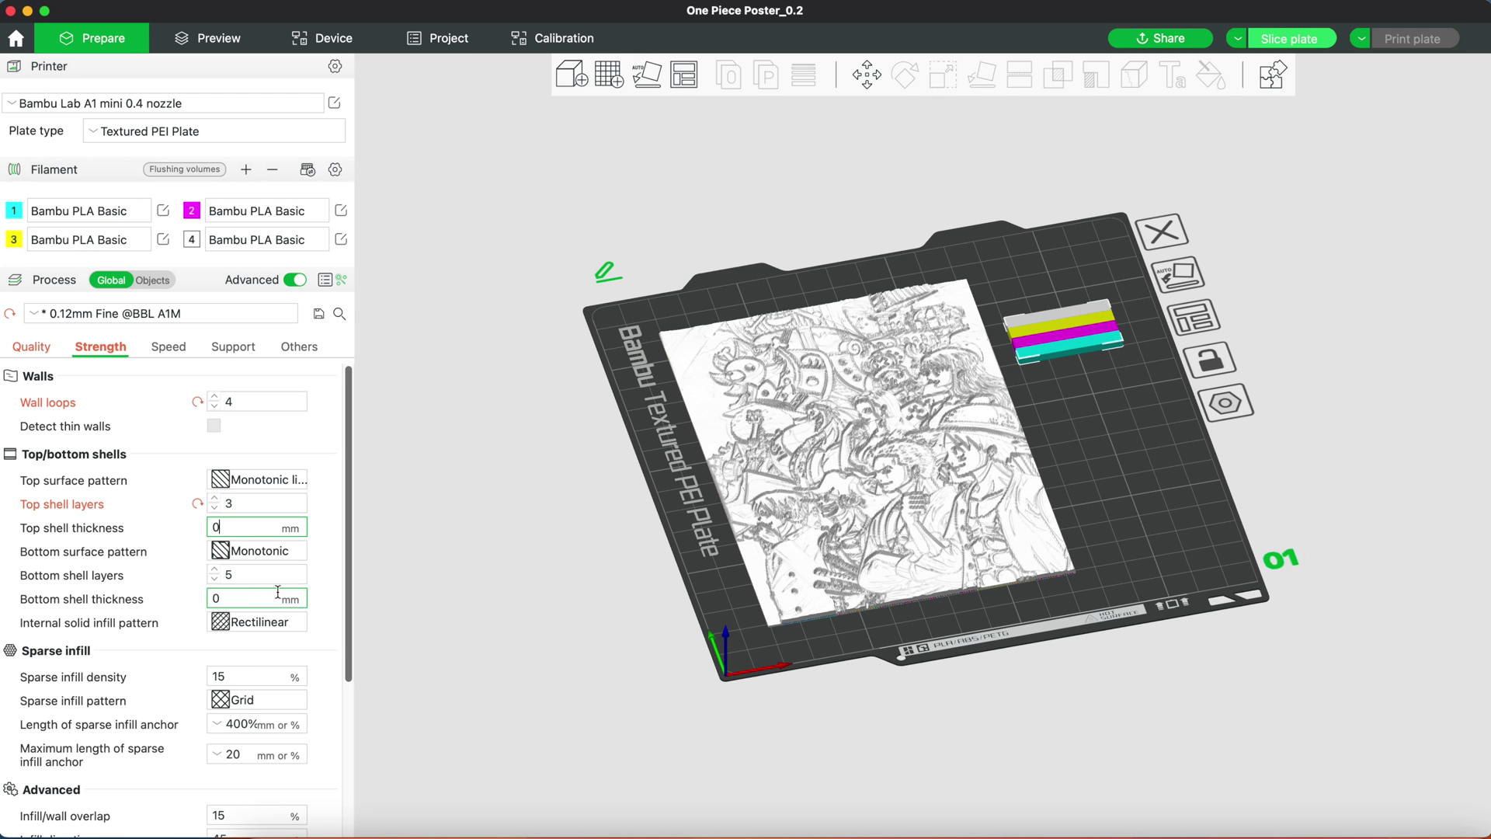
pyautogui.click(218, 576)
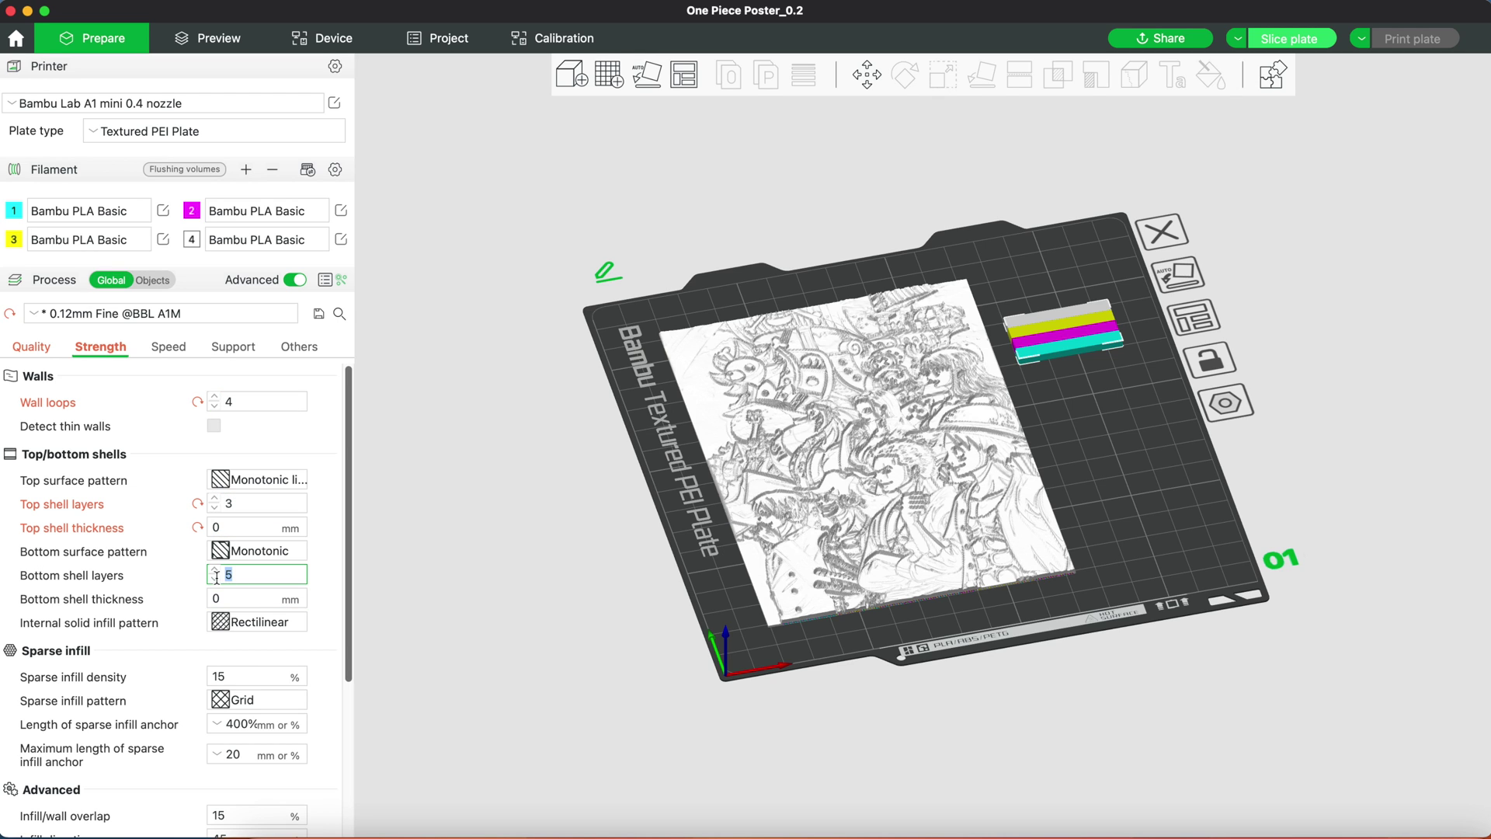
# Set sparse infill to Rectilinear pattern at 100% density
pyautogui.click(264, 700)
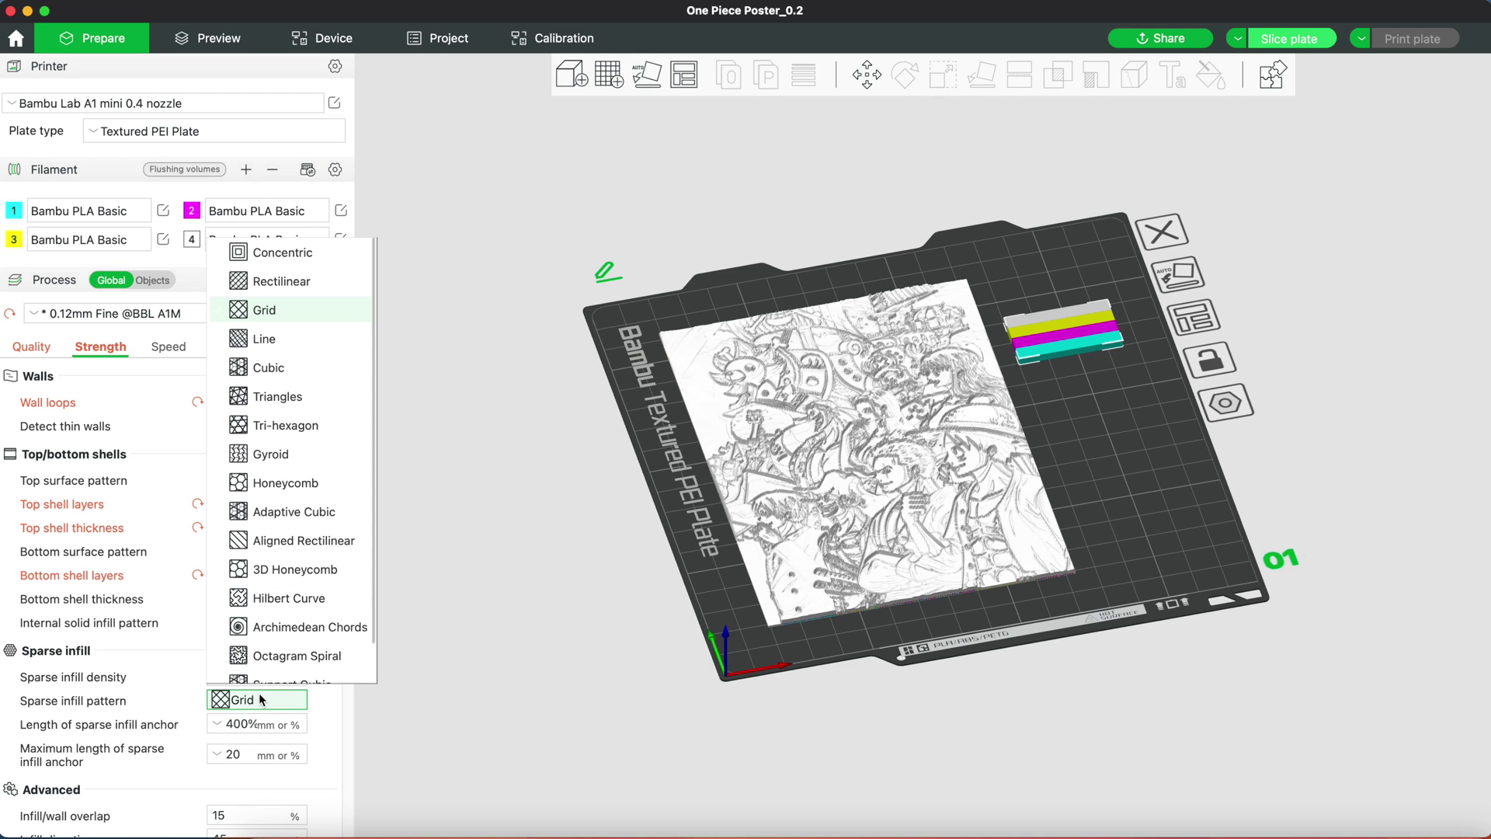
pyautogui.click(317, 284)
pyautogui.hotkey('shift', 'Tab')
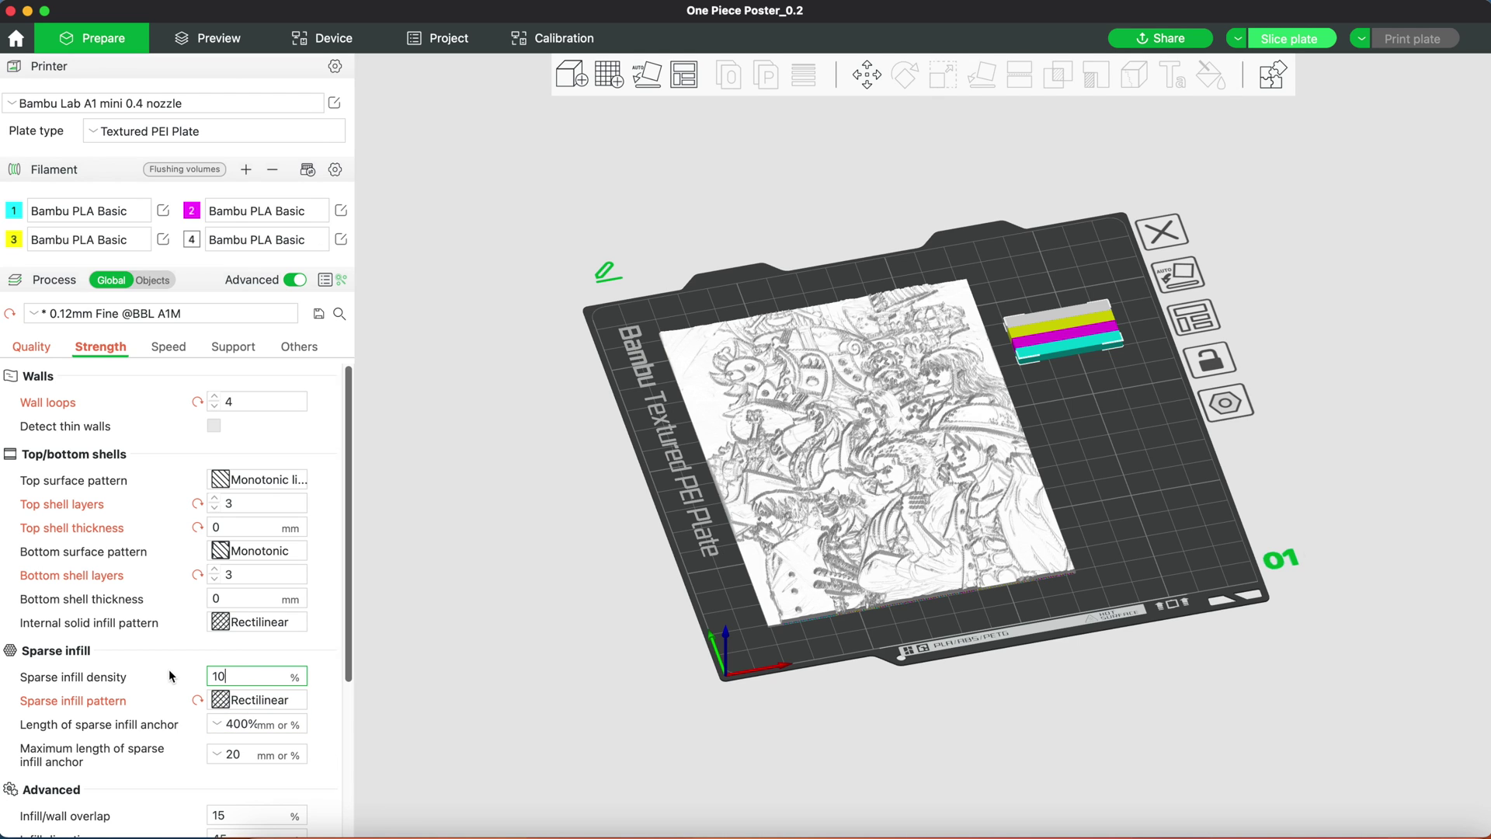
pyautogui.write('100')
pyautogui.press('Return')
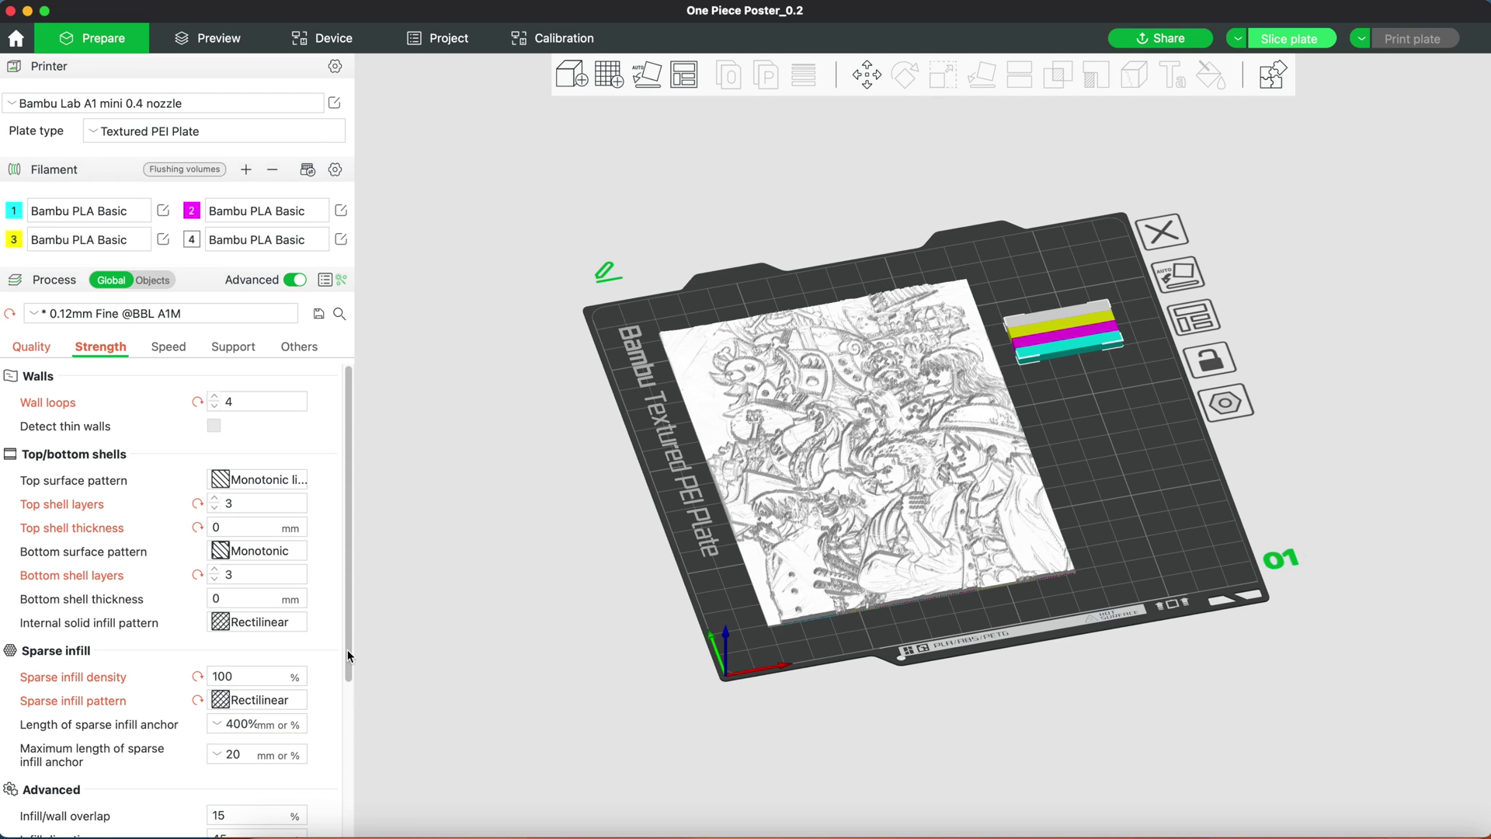
# Slice plate 1 with the 0.4 mm nozzle settings
pyautogui.click(1289, 40)
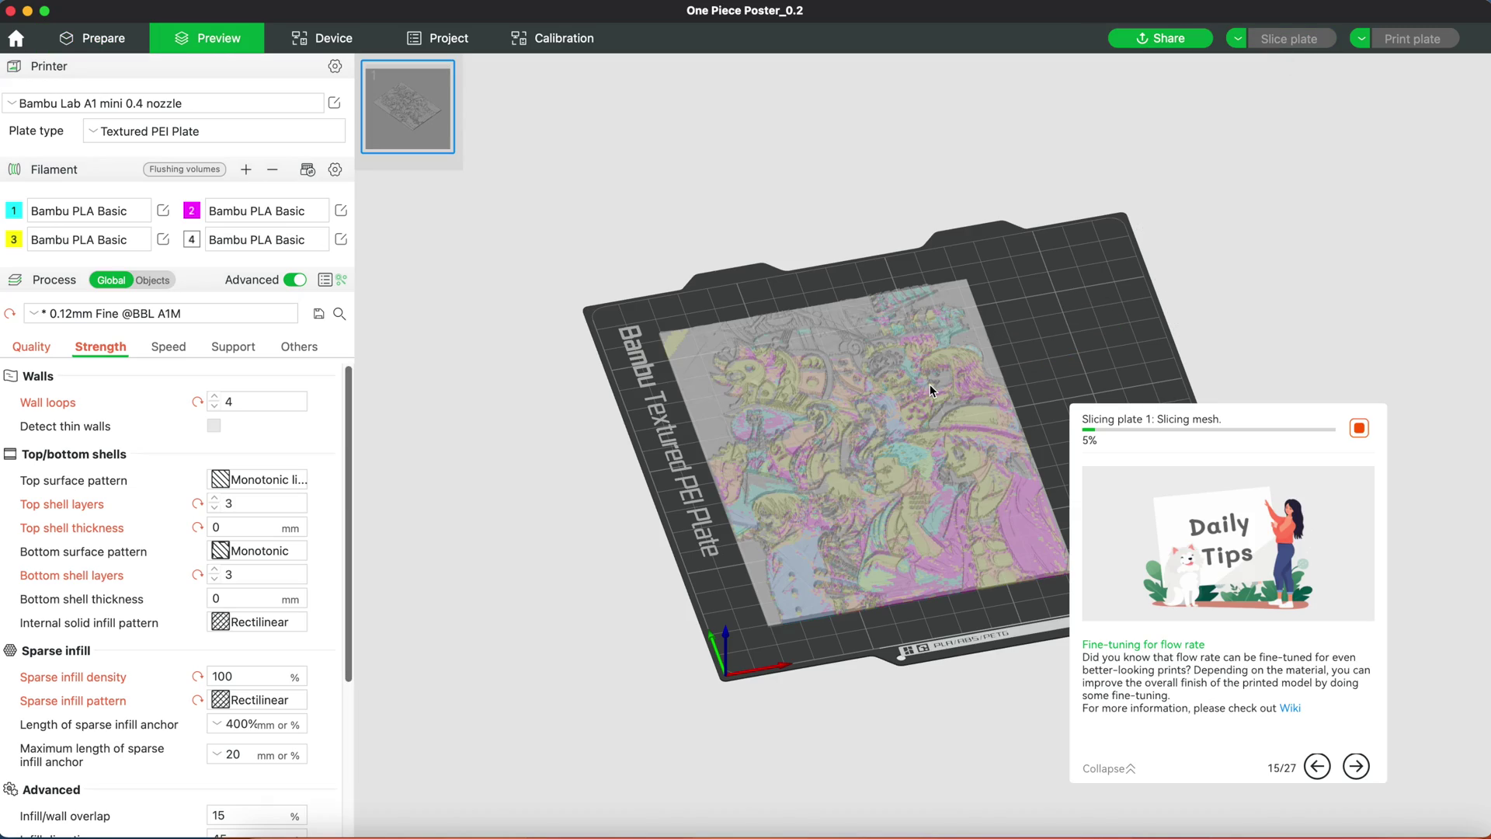